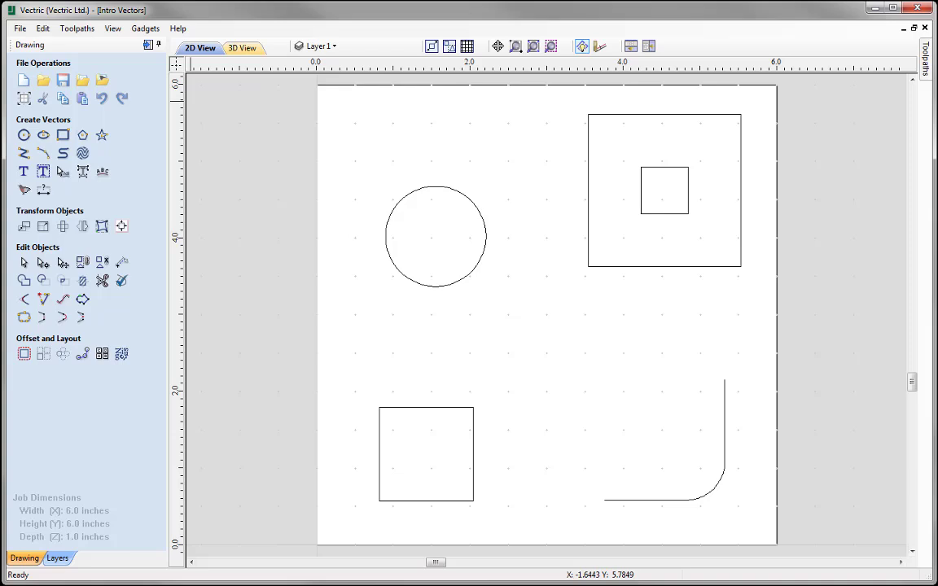
Step: Examine the Snapping Options, including grid spacing, nudge distance, snapping radius, geometry snapping and smart snapping, and close the dialog
{"action": "left_click", "coordinate": [43, 29]}
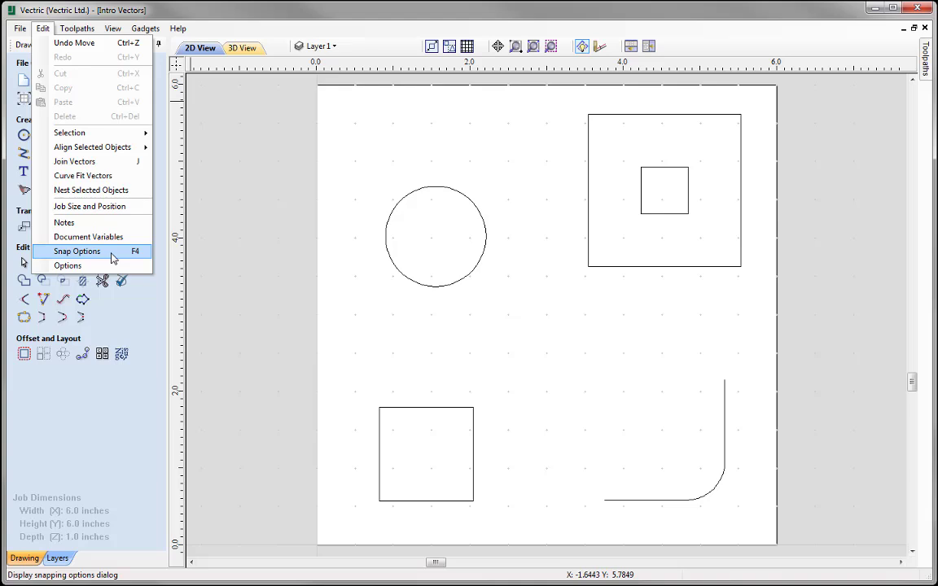
{"action": "left_click", "coordinate": [112, 258]}
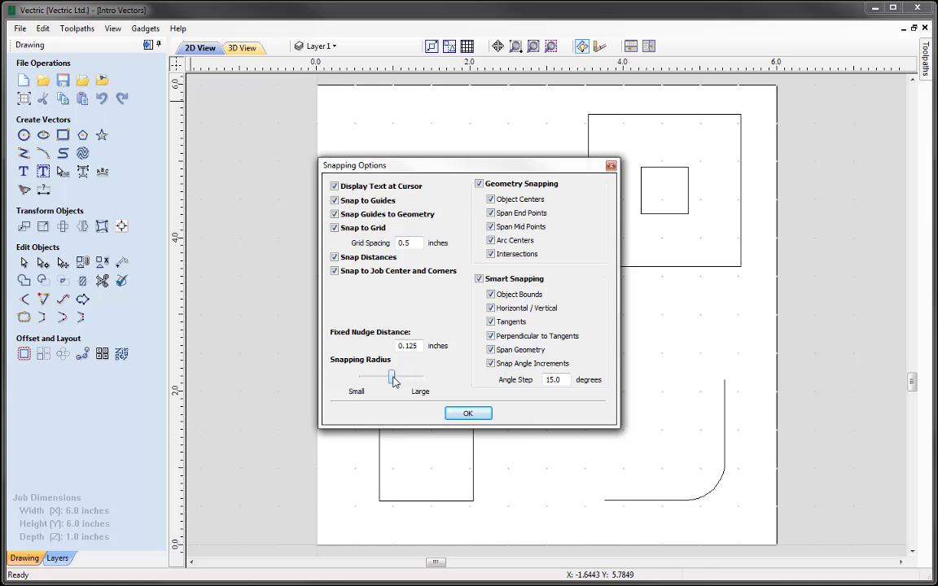
{"action": "left_click_drag", "start_coordinate": [392, 380], "coordinate": [391, 413]}
{"action": "left_click", "coordinate": [470, 415]}
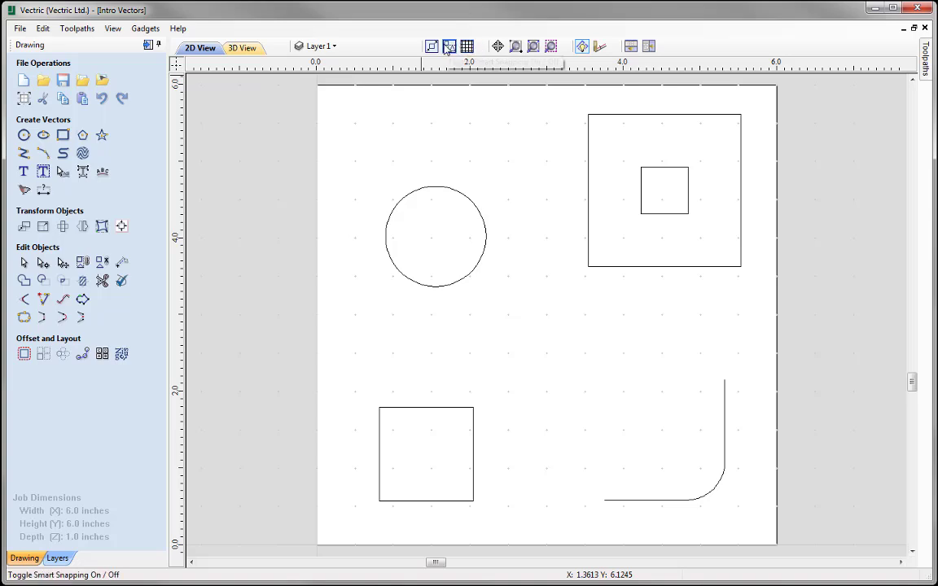
Step: Turn off both geometry snapping and smart snapping for the 2D view
{"action": "left_click", "coordinate": [446, 48]}
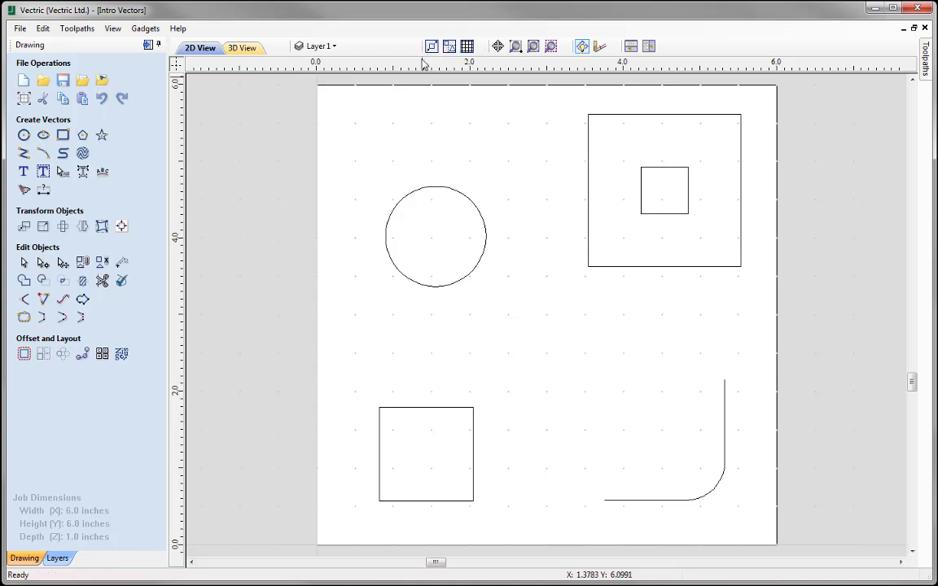
{"action": "left_click", "coordinate": [433, 47]}
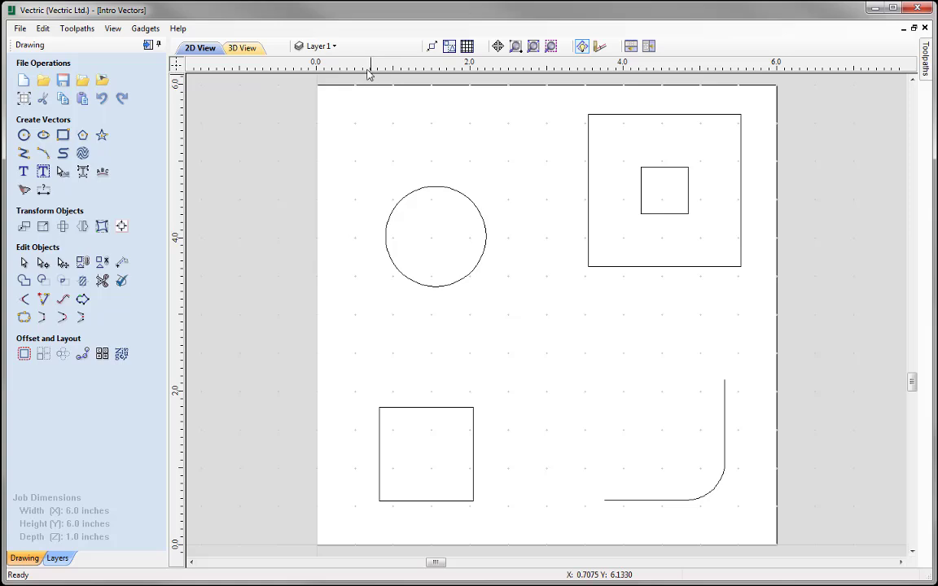
{"action": "left_click", "coordinate": [449, 47]}
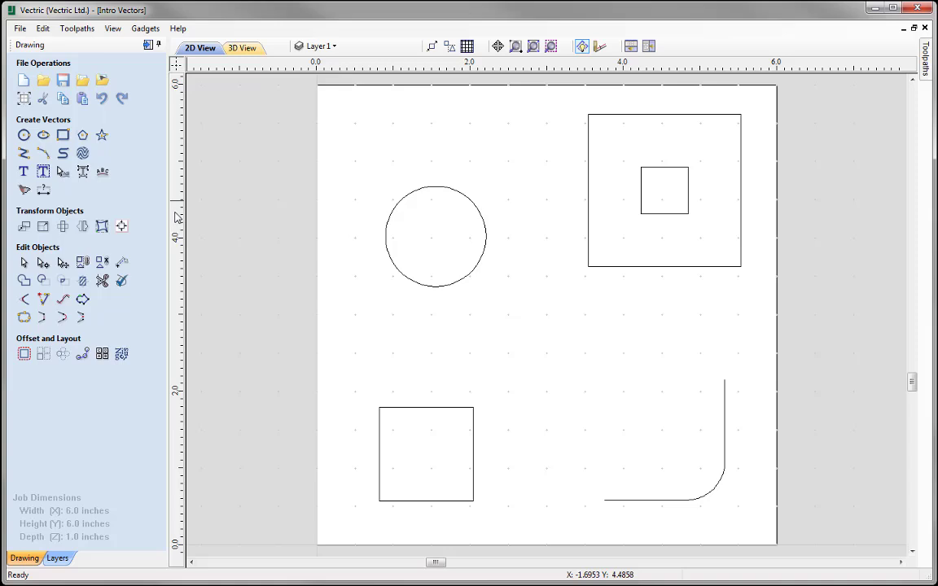
Step: Add a vertical guide at X -0.8 inches and a horizontal guide at Y 6.0 inches
{"action": "left_click_drag", "start_coordinate": [178, 217], "coordinate": [257, 262]}
{"action": "left_click_drag", "start_coordinate": [281, 72], "coordinate": [283, 82]}
Step: Draw an open zigzag polyline from grid point (1, 5) through (0.5, 5), (1.5, 2.5), the vertical guide and both lower job corners to (3, 3)
{"action": "left_click", "coordinate": [23, 153]}
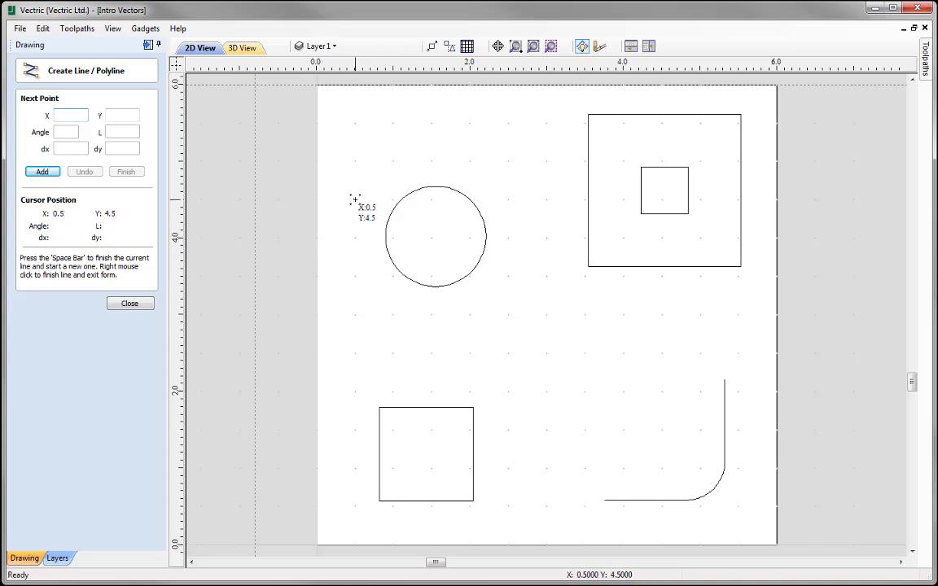
{"action": "left_click", "coordinate": [393, 159]}
{"action": "left_click", "coordinate": [360, 161]}
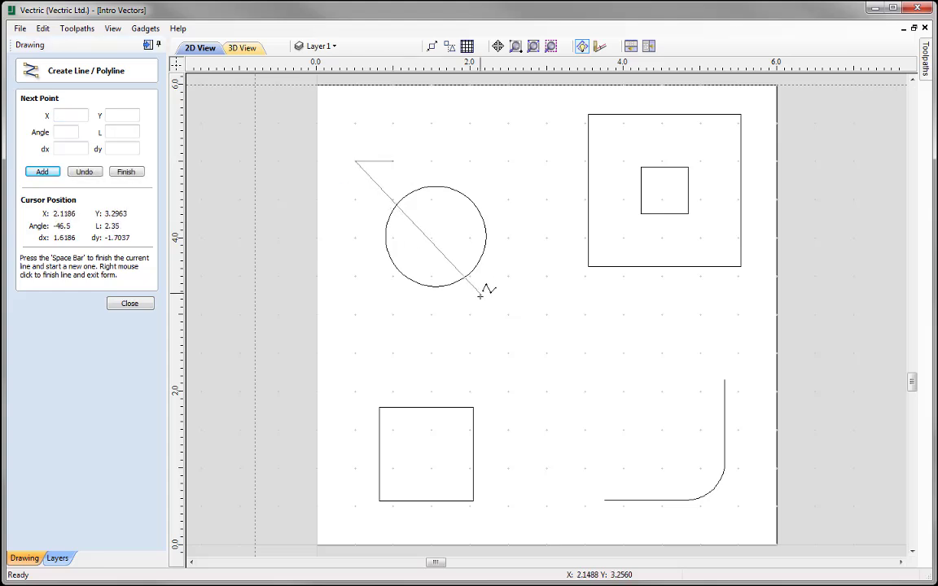
{"action": "left_click", "coordinate": [431, 353]}
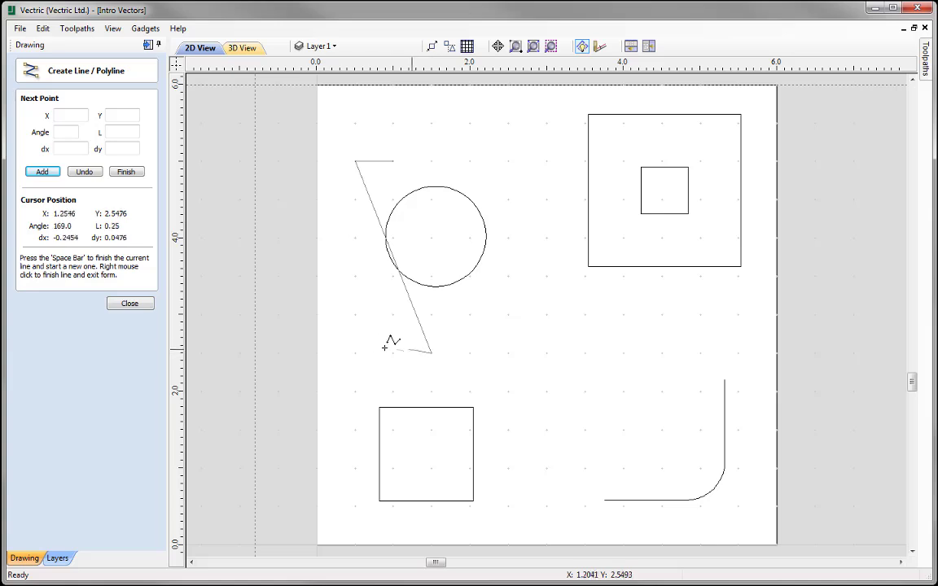
{"action": "left_click", "coordinate": [254, 332]}
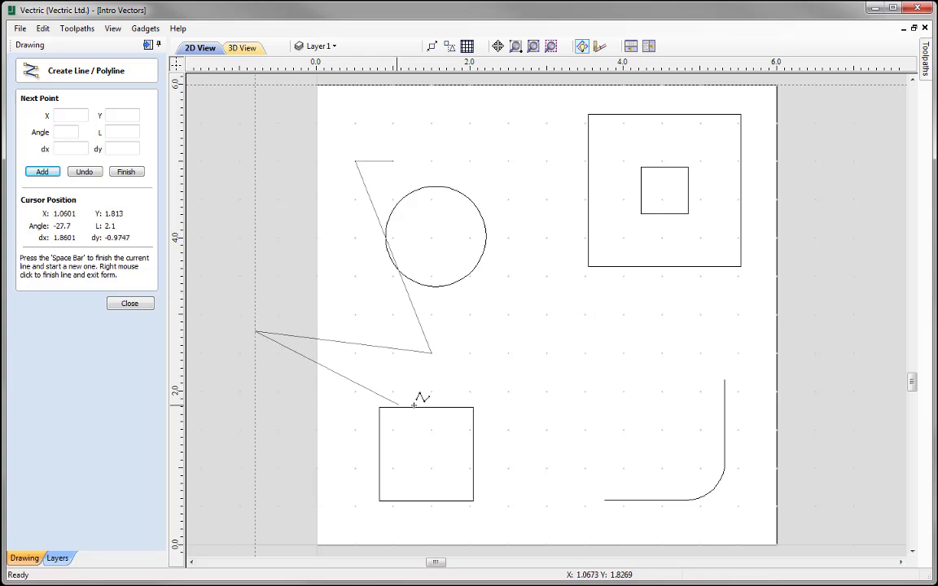
{"action": "left_click", "coordinate": [329, 545]}
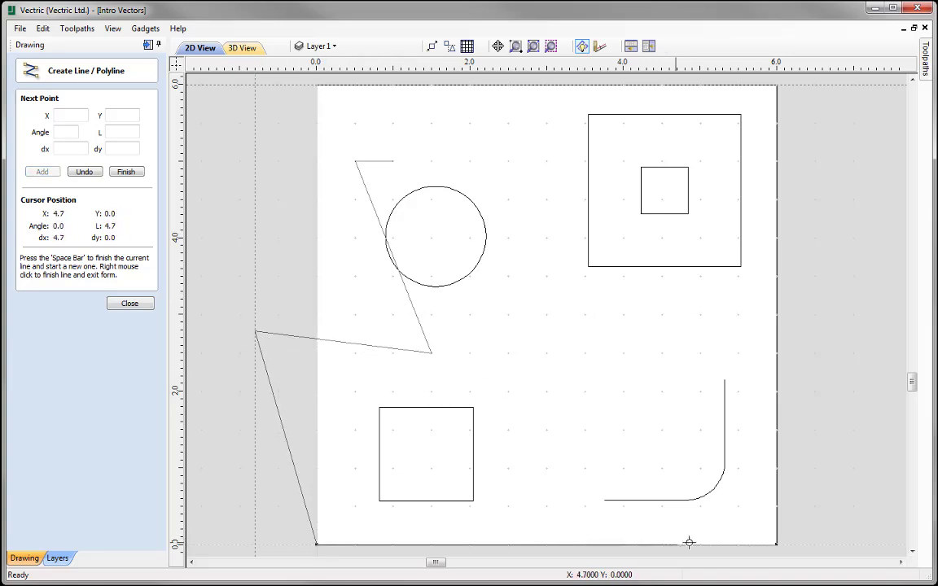
{"action": "left_click", "coordinate": [776, 543]}
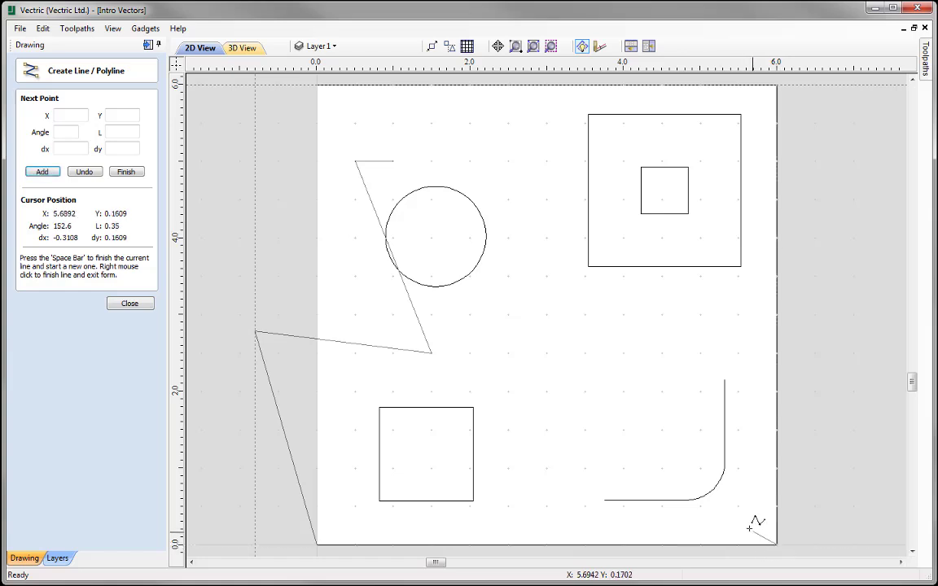
{"action": "left_click", "coordinate": [546, 314]}
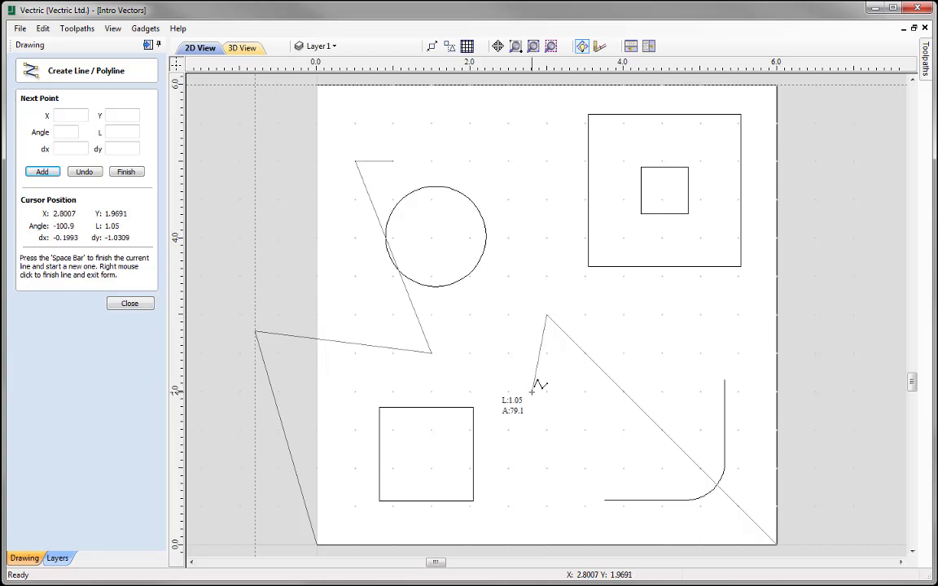
{"action": "right_click", "coordinate": [534, 389]}
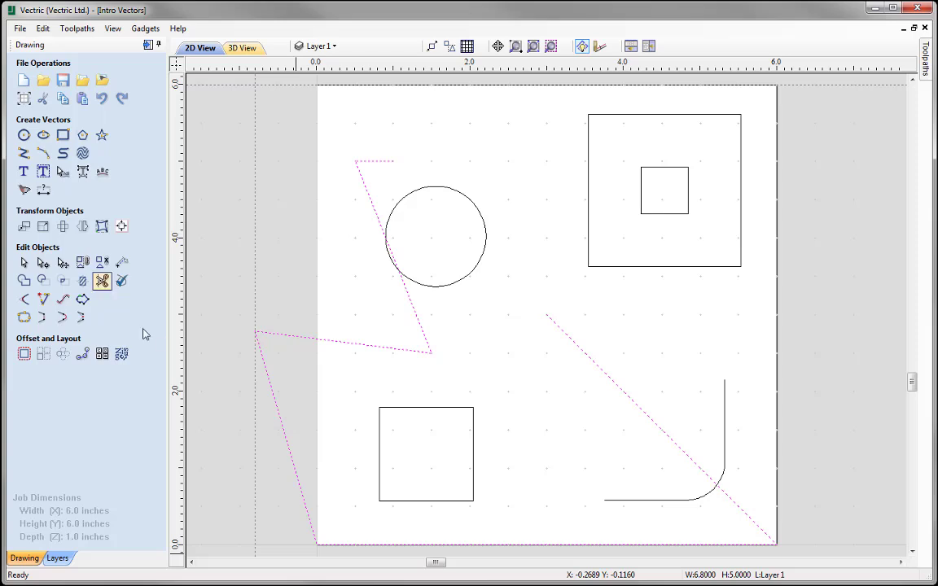
Step: Delete the zigzag polyline drawn with grid and guide snapping
{"action": "left_click", "coordinate": [310, 341]}
{"action": "left_click", "coordinate": [310, 341]}
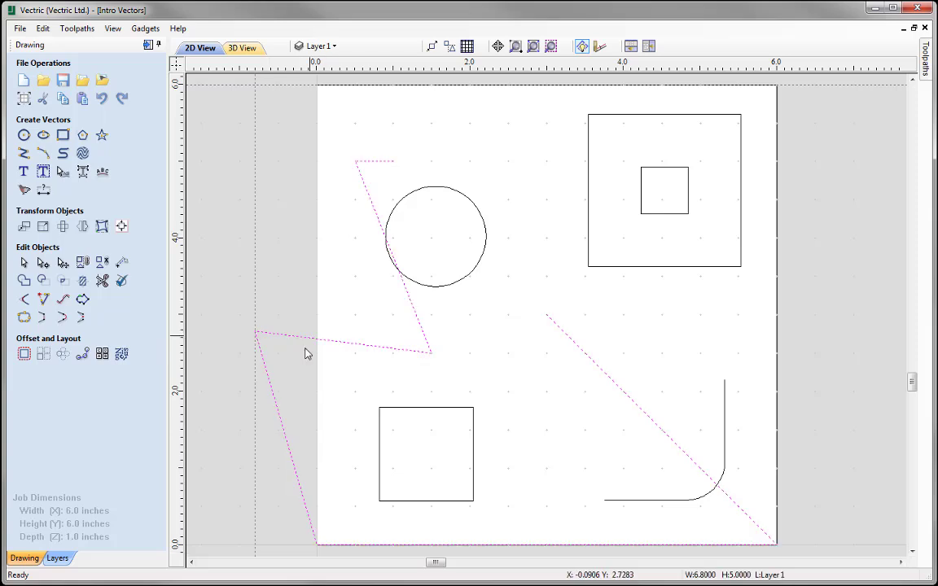
{"action": "key", "text": "Delete"}
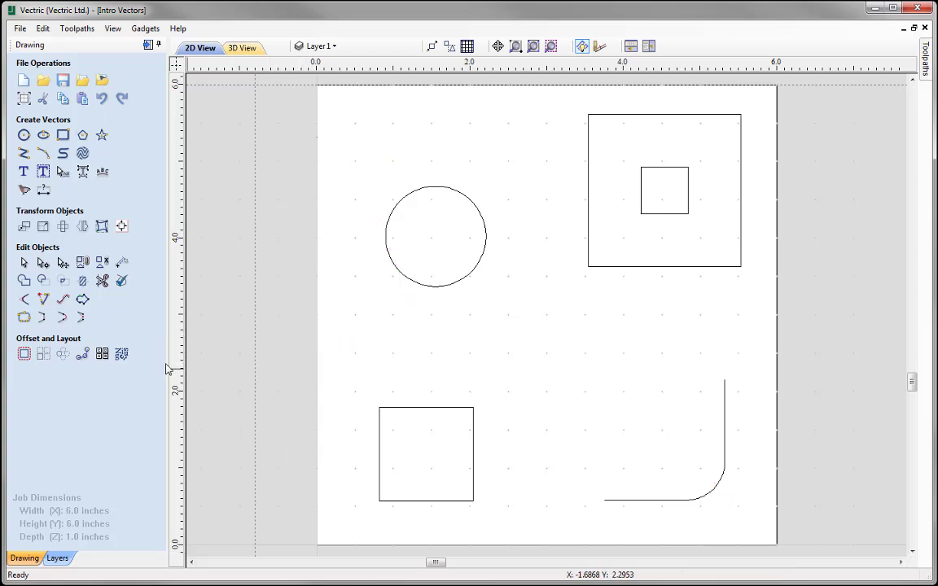
Step: Delete the vertical guide at -0.8 inches and the horizontal guide at 6.0 inches through their guide properties
{"action": "double_click", "coordinate": [254, 284]}
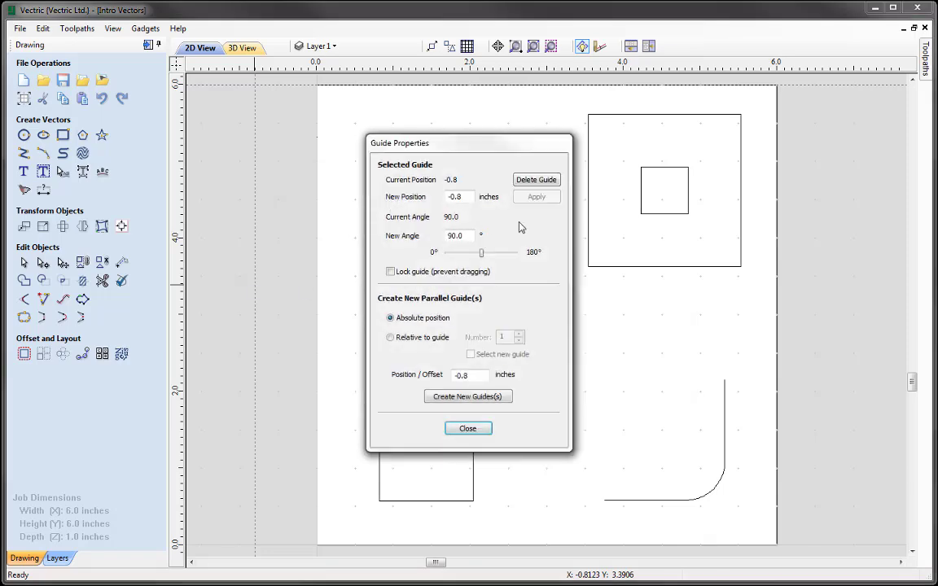
{"action": "left_click", "coordinate": [533, 186]}
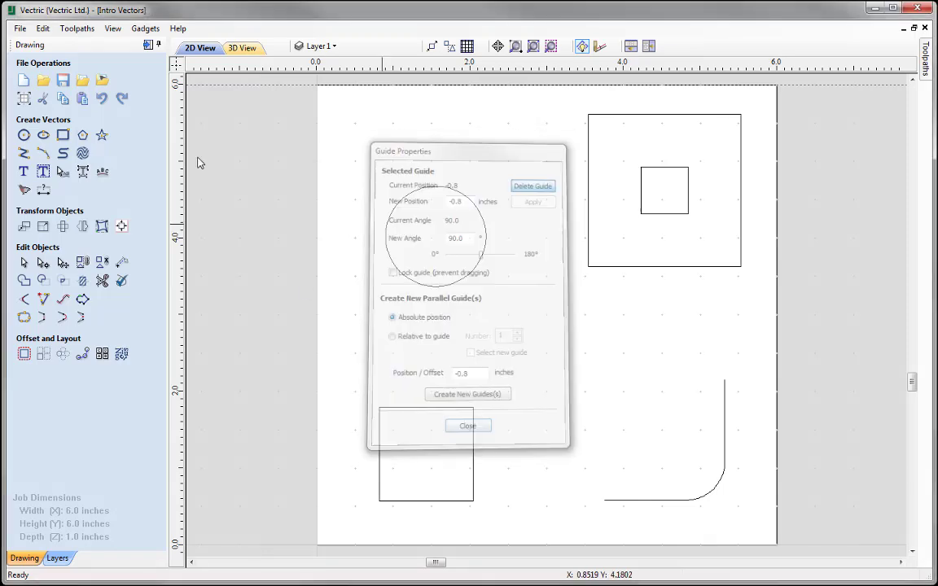
{"action": "double_click", "coordinate": [236, 84]}
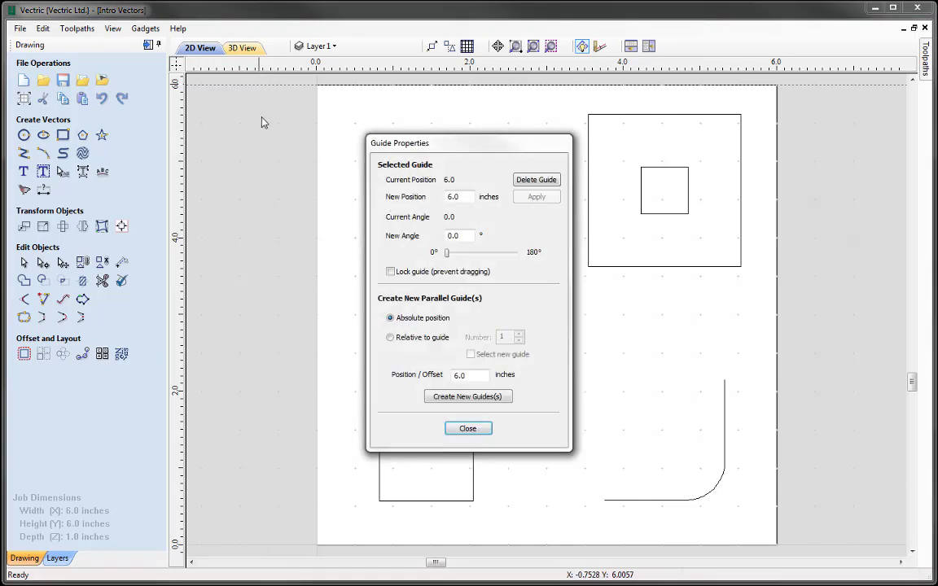
{"action": "left_click", "coordinate": [536, 179]}
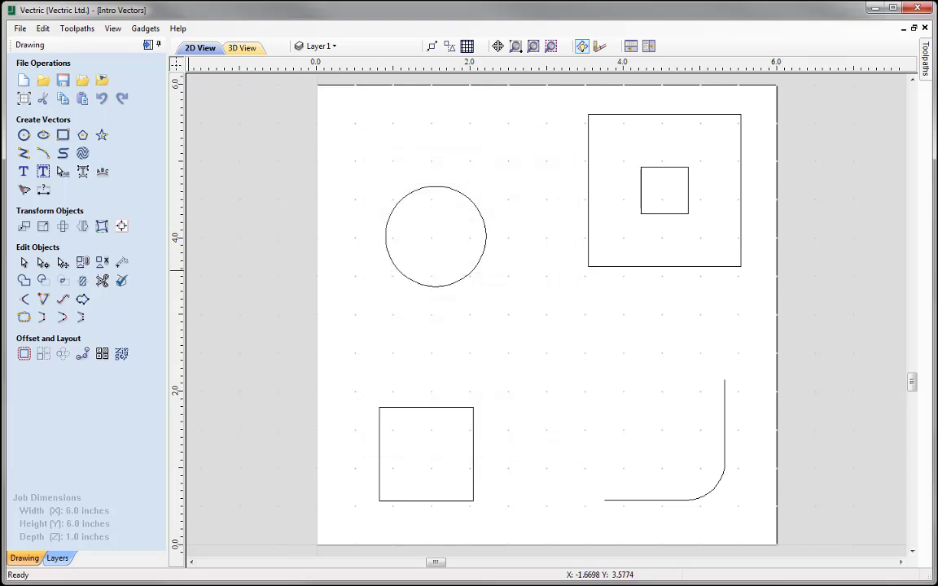
Step: Turn off grid snapping and turn on geometry snapping
{"action": "left_click", "coordinate": [470, 47]}
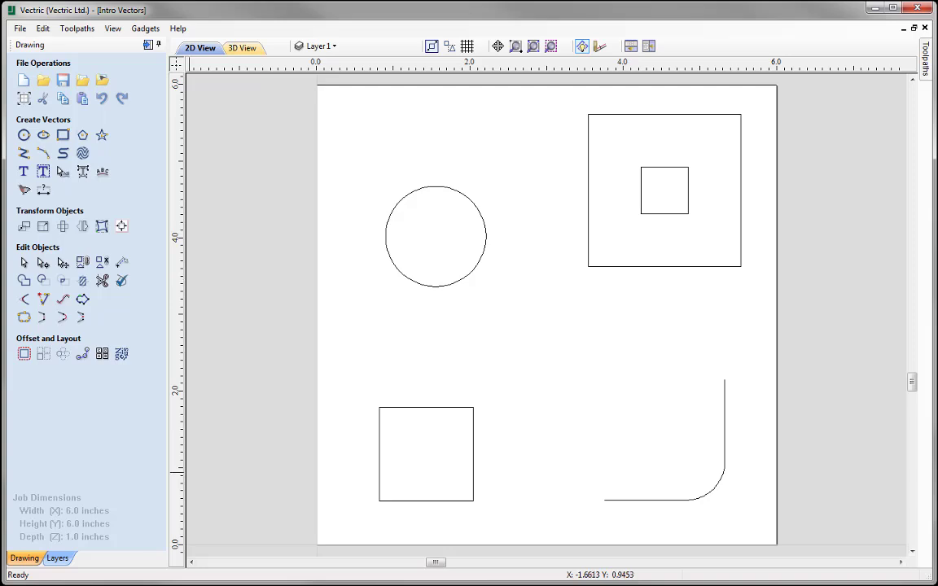
Step: Draw a polyline from the circle's center through the open vector's endpoint, span midpoint and arc center to the line-circle intersection, and delete it
{"action": "left_click", "coordinate": [24, 155]}
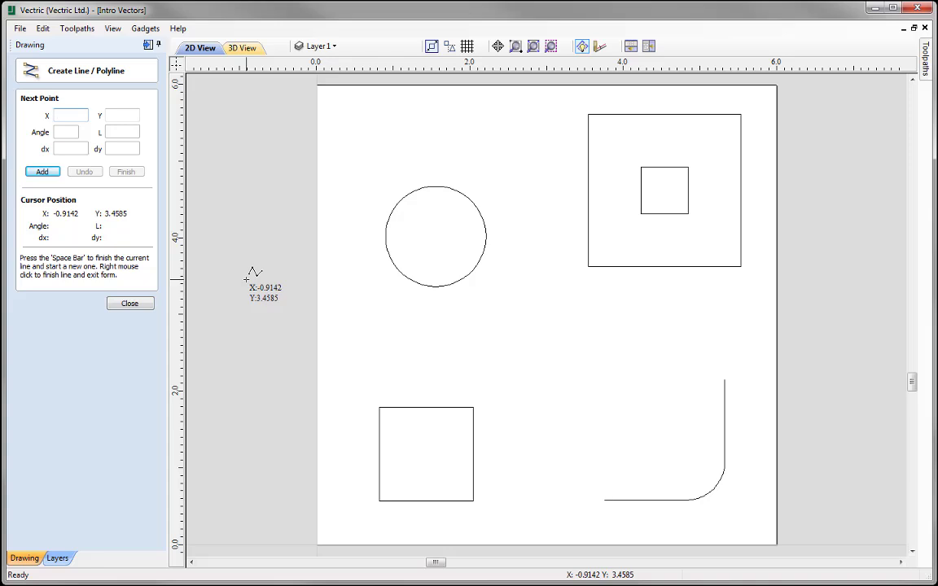
{"action": "left_click", "coordinate": [437, 236]}
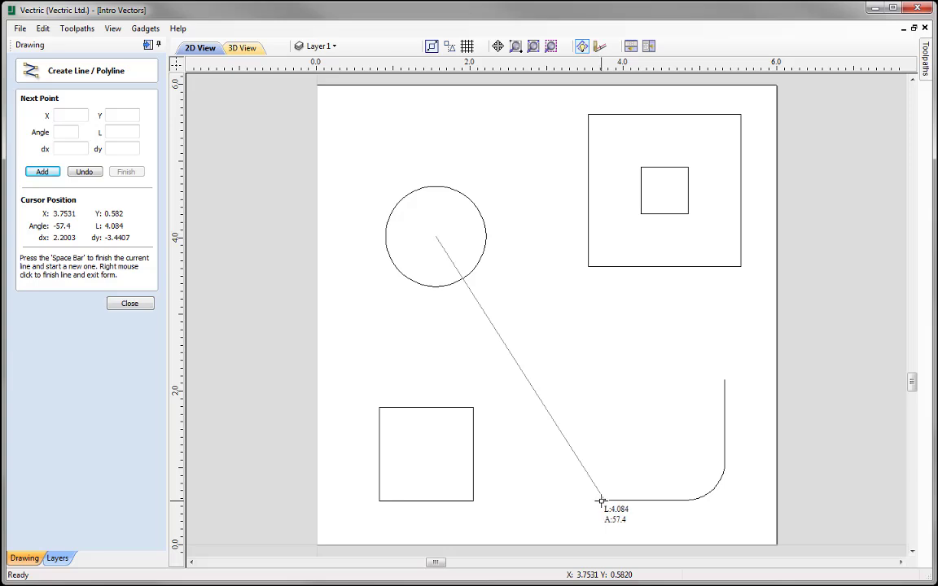
{"action": "left_click", "coordinate": [601, 500]}
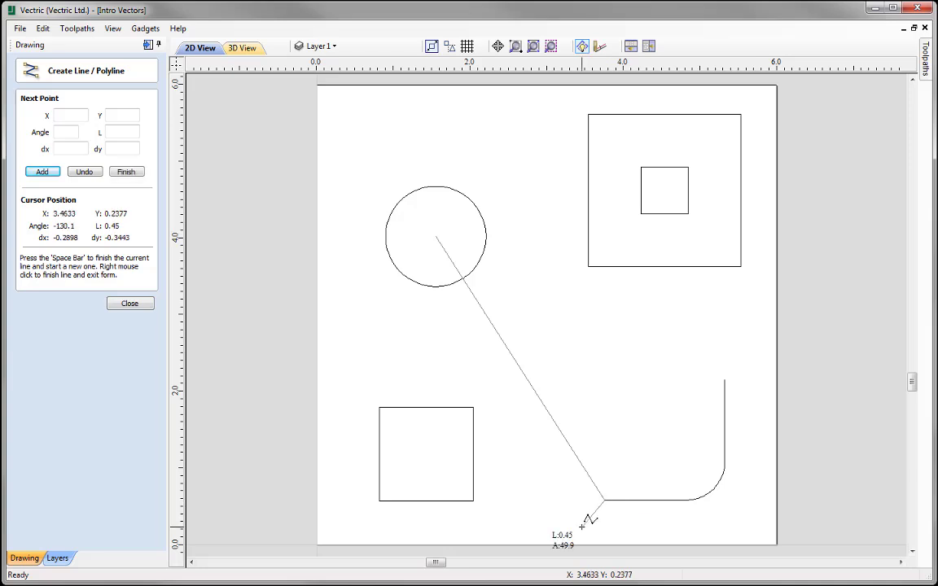
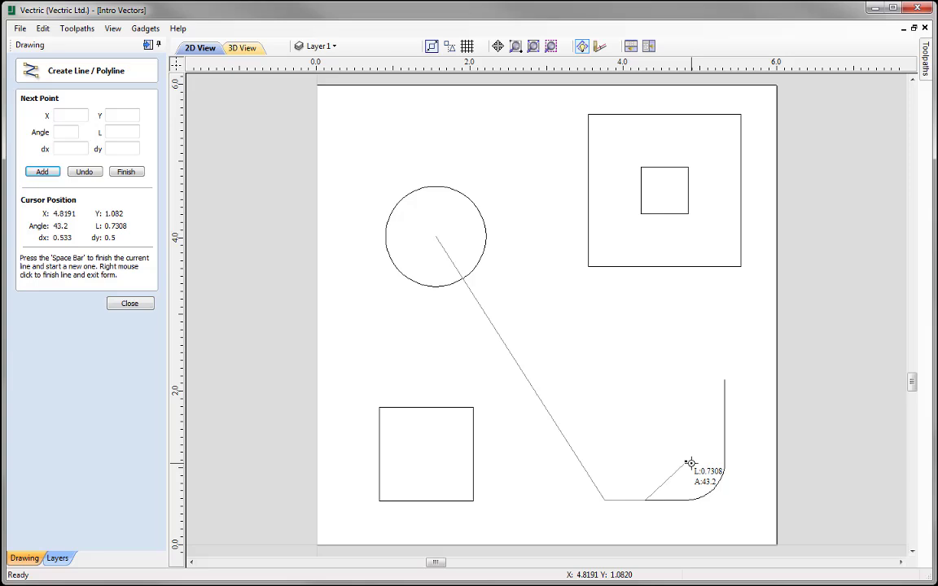
{"action": "left_click", "coordinate": [689, 463]}
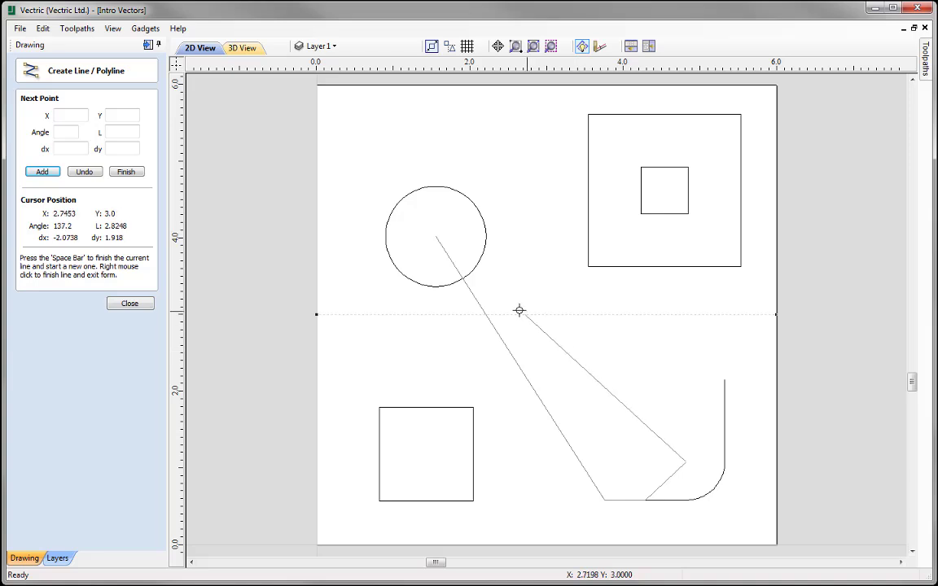
{"action": "left_click", "coordinate": [463, 278]}
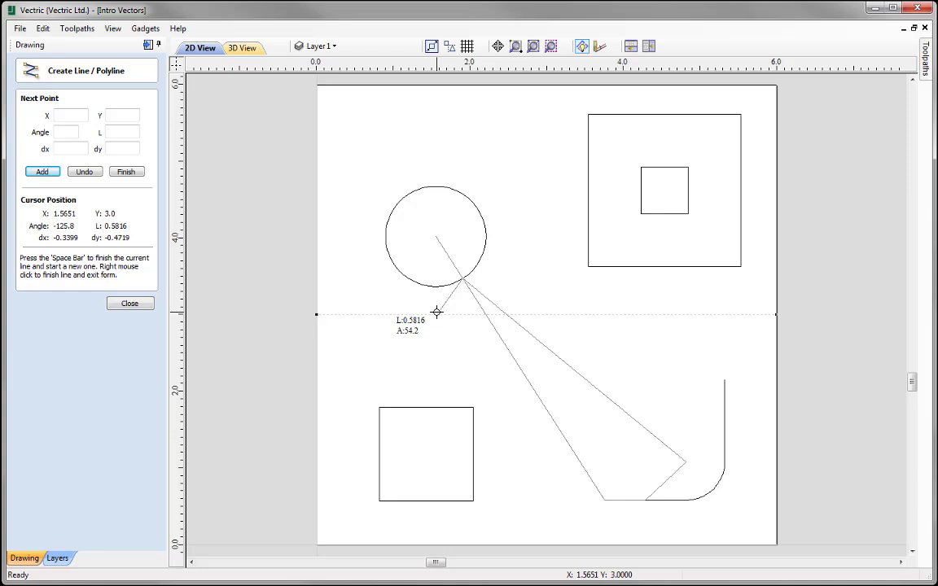
{"action": "right_click", "coordinate": [437, 312]}
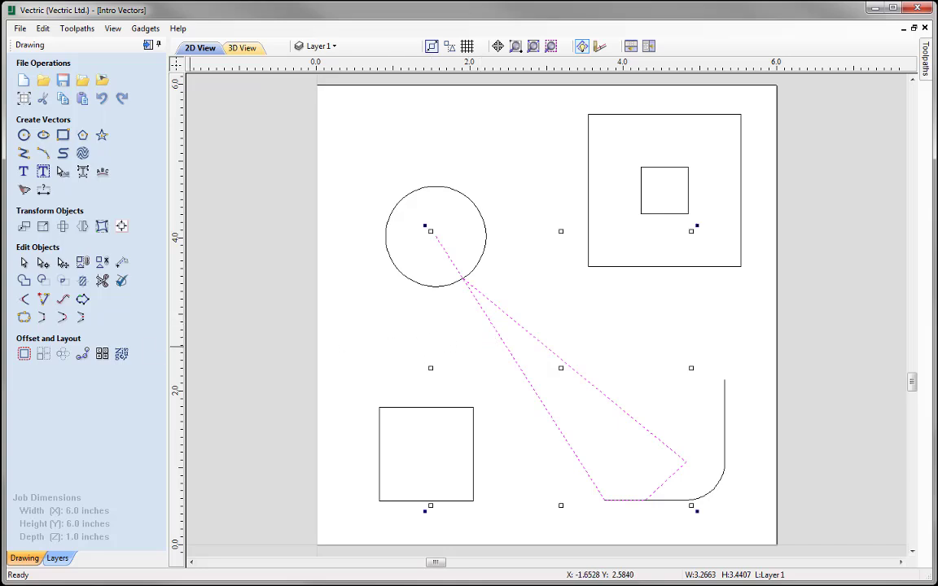
{"action": "key", "text": "Delete"}
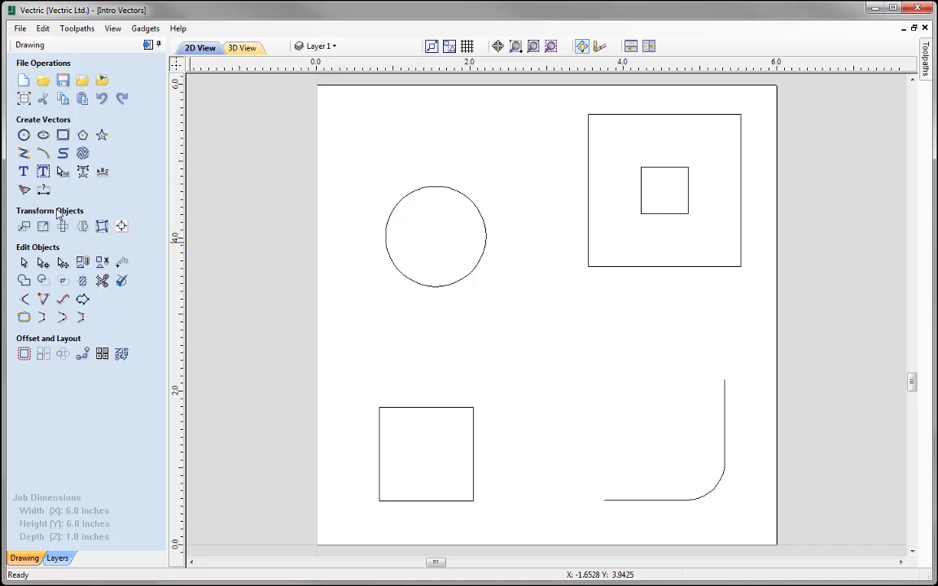
Step: Draw a closed house-shaped polyline with smart snapping, aligned to the open vector's endpoints, with 0.75-inch walls and 45-degree roof lines, and delete it
{"action": "left_click", "coordinate": [23, 153]}
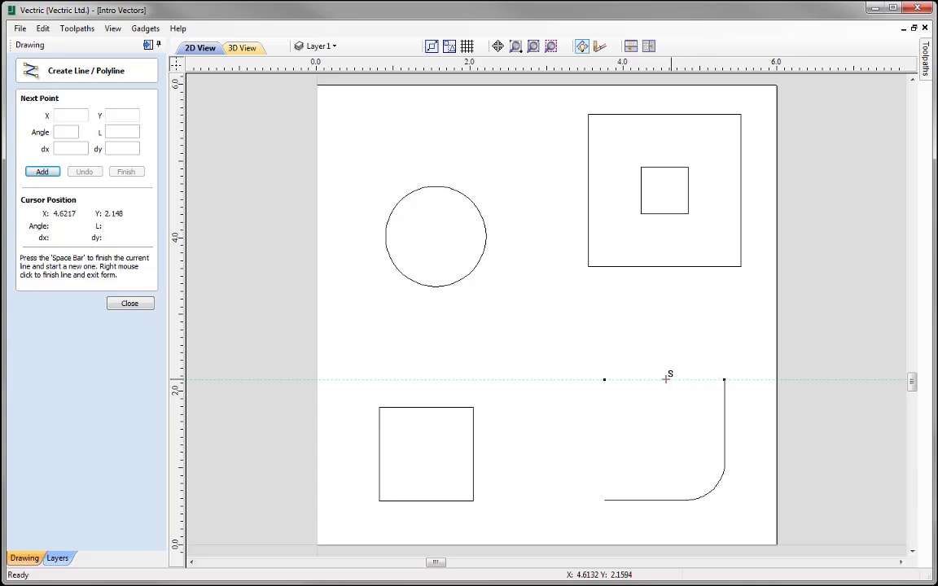
{"action": "left_click", "coordinate": [604, 379]}
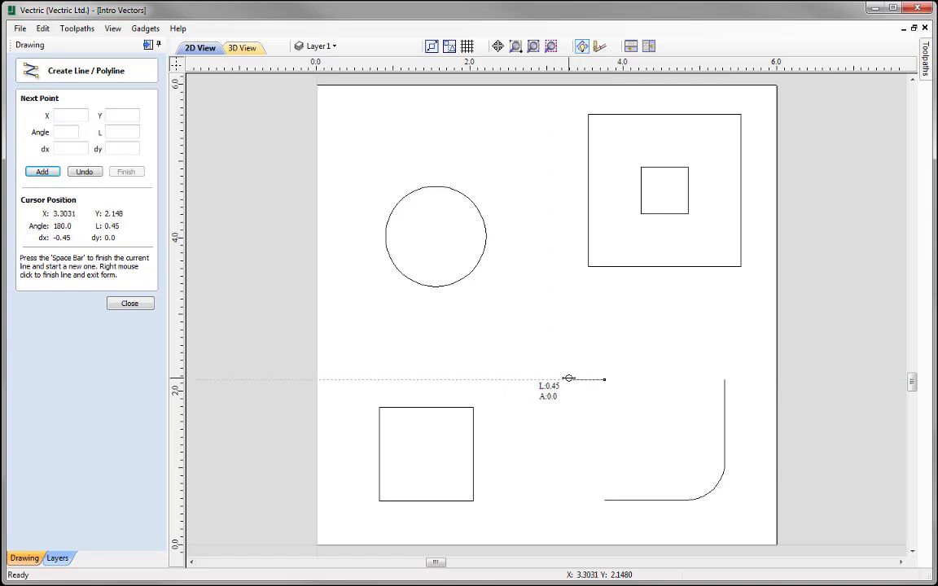
{"action": "left_click", "coordinate": [511, 379]}
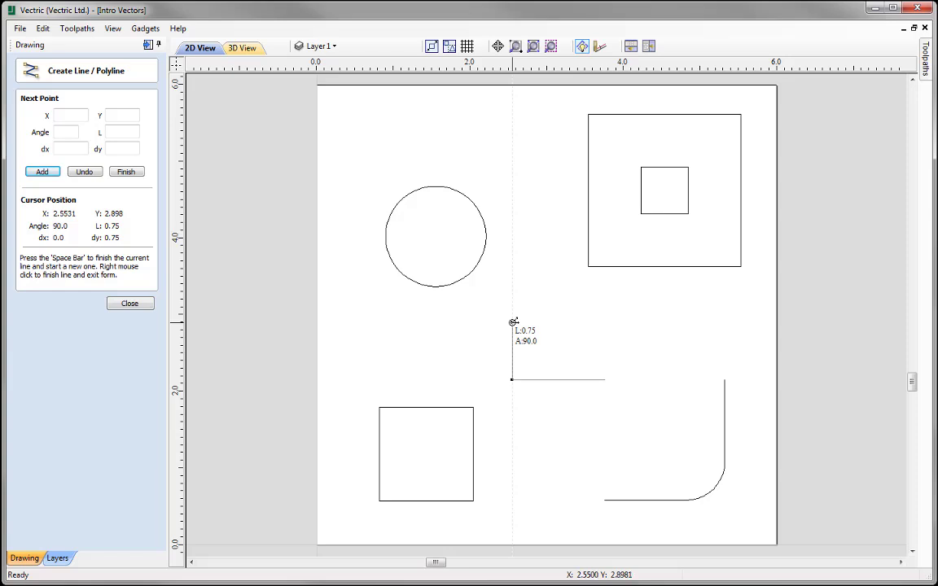
{"action": "left_click", "coordinate": [513, 323]}
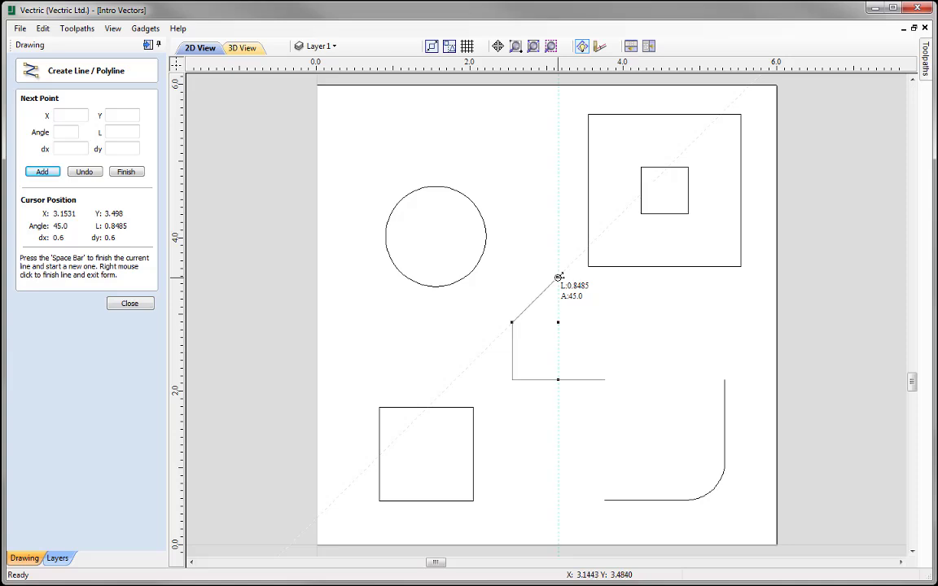
{"action": "left_click", "coordinate": [559, 278]}
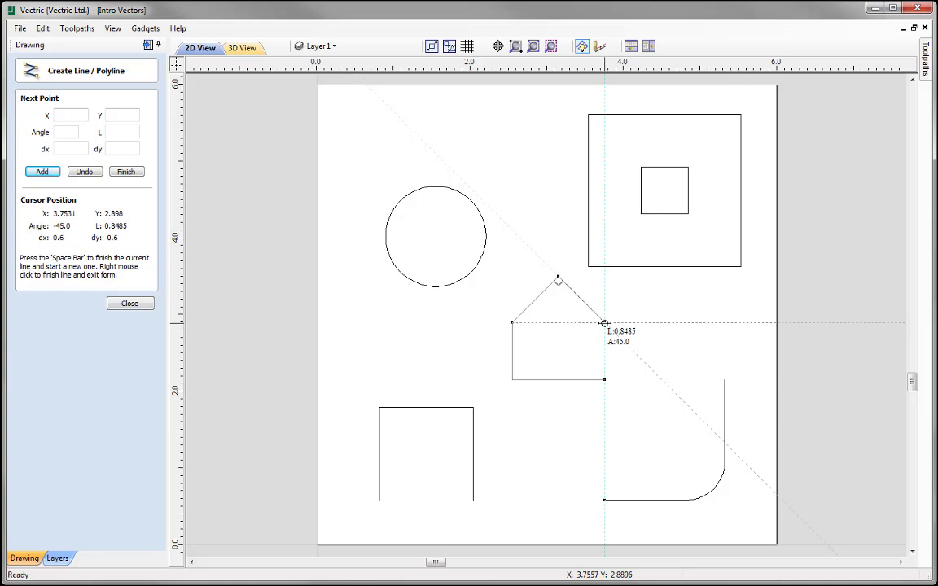
{"action": "left_click", "coordinate": [605, 323]}
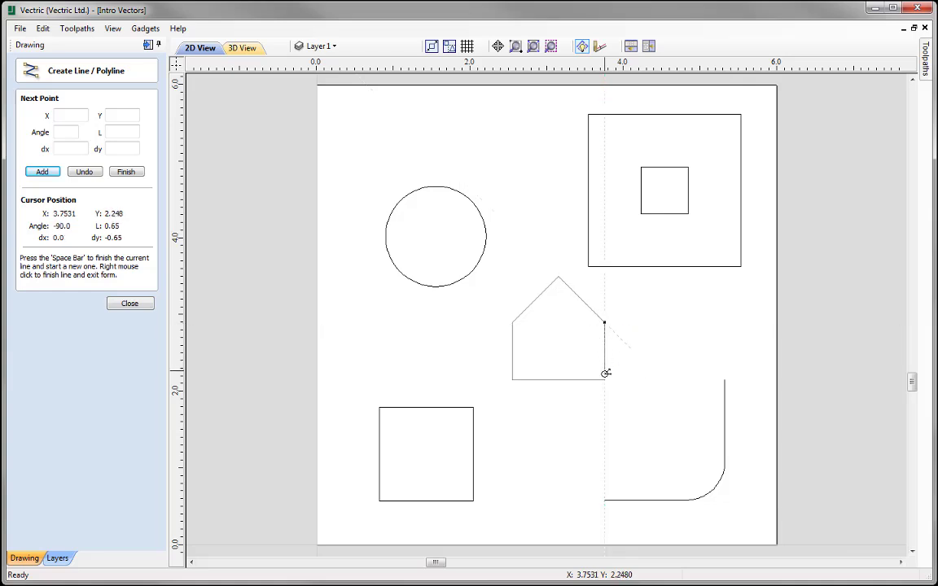
{"action": "left_click", "coordinate": [605, 380]}
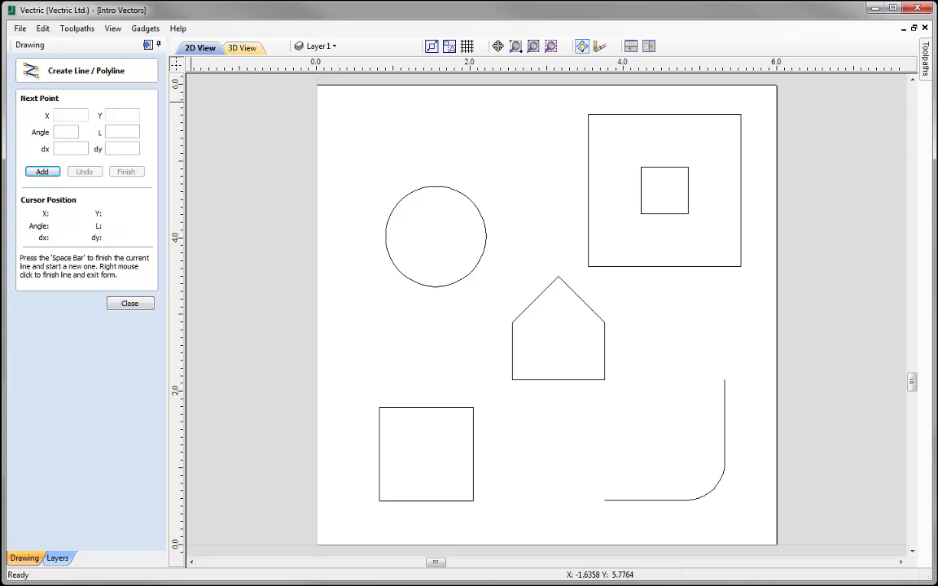
{"action": "left_click", "coordinate": [129, 305]}
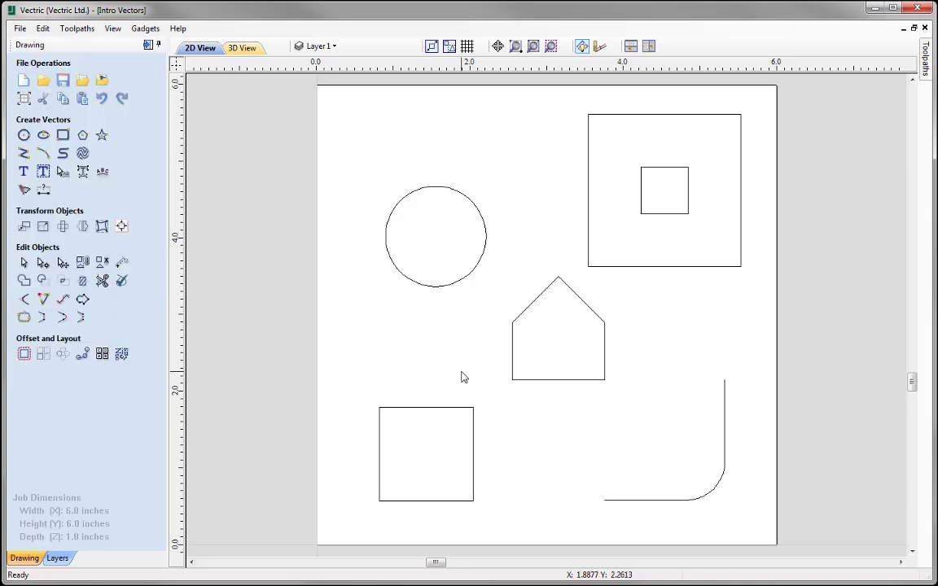
{"action": "left_click", "coordinate": [520, 381]}
{"action": "key", "text": "Delete"}
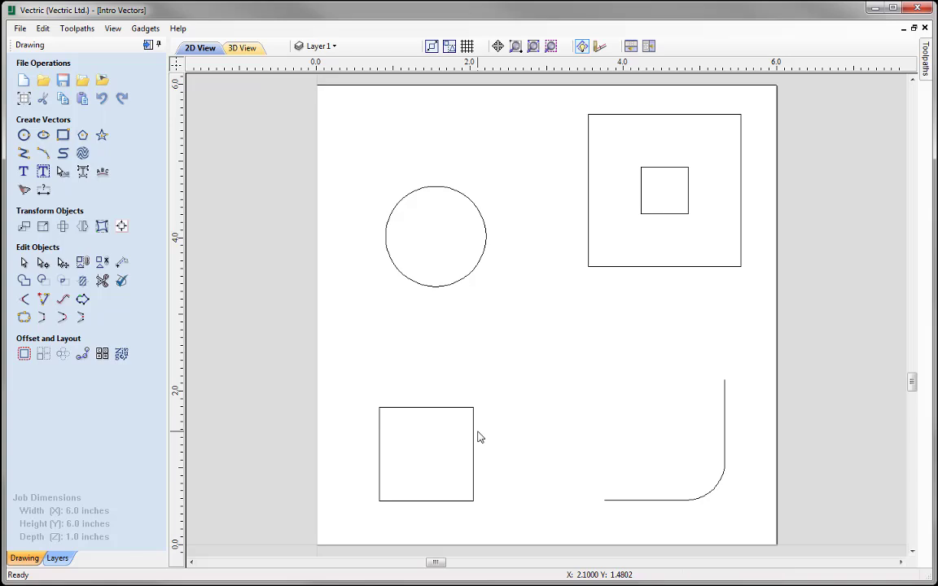
Step: Draw a polyline 1.2061 inches at 135 degrees to the circle's edge, continue perpendicular for 0.7925 inches, and delete it
{"action": "left_click", "coordinate": [24, 153]}
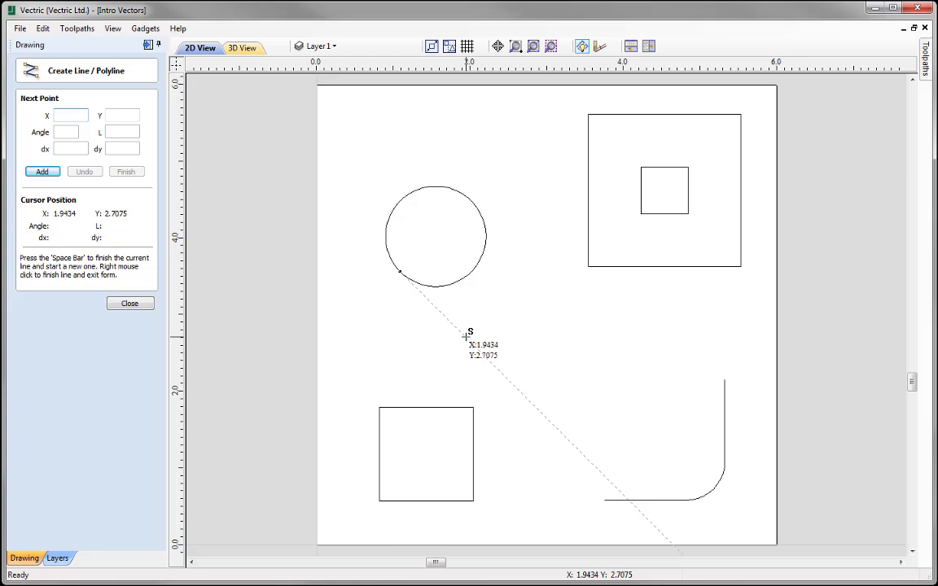
{"action": "left_click", "coordinate": [467, 334]}
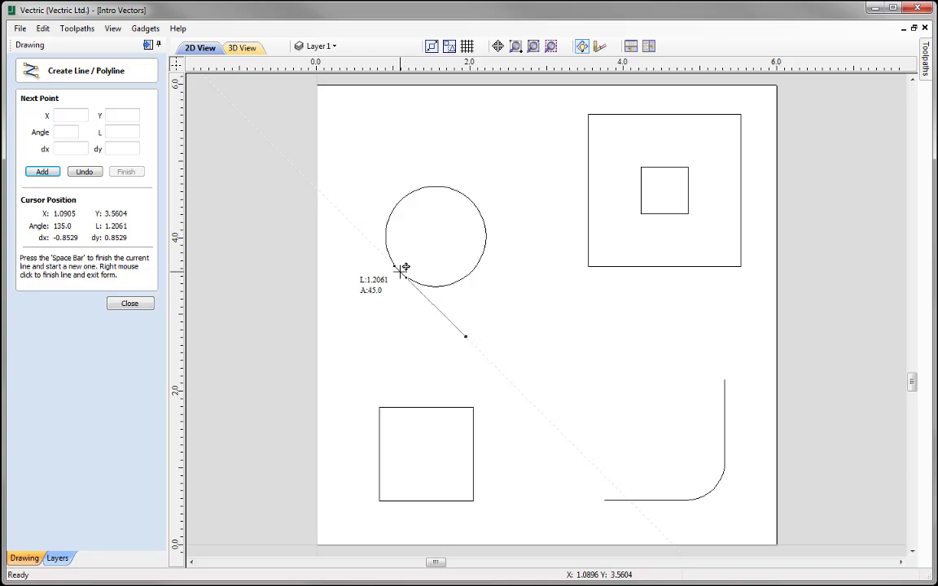
{"action": "left_click", "coordinate": [401, 270]}
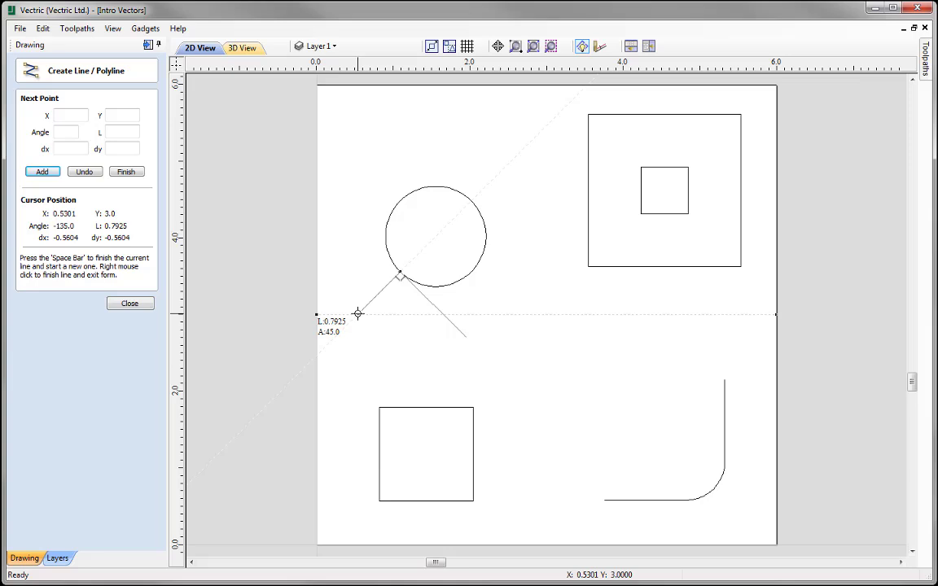
{"action": "right_click", "coordinate": [358, 313]}
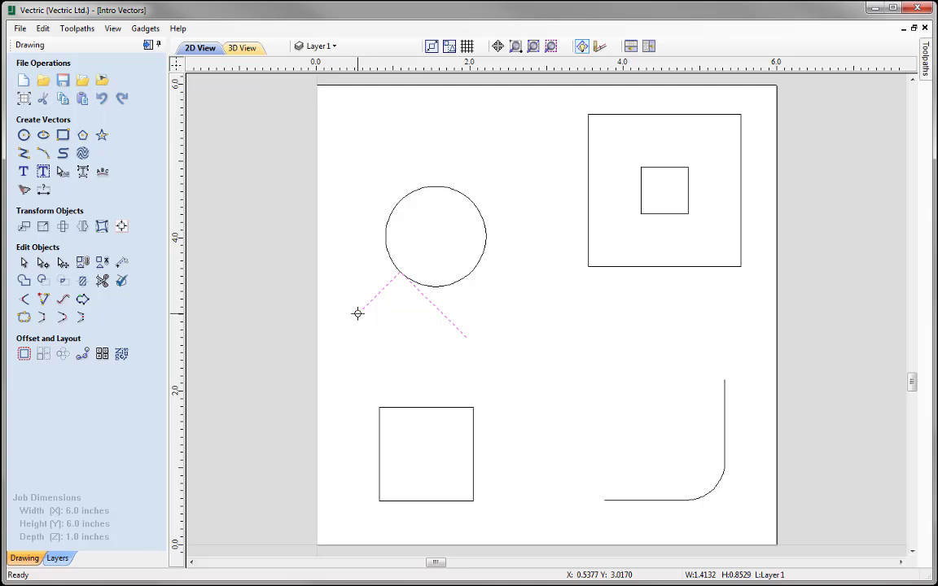
{"action": "key", "text": "Delete"}
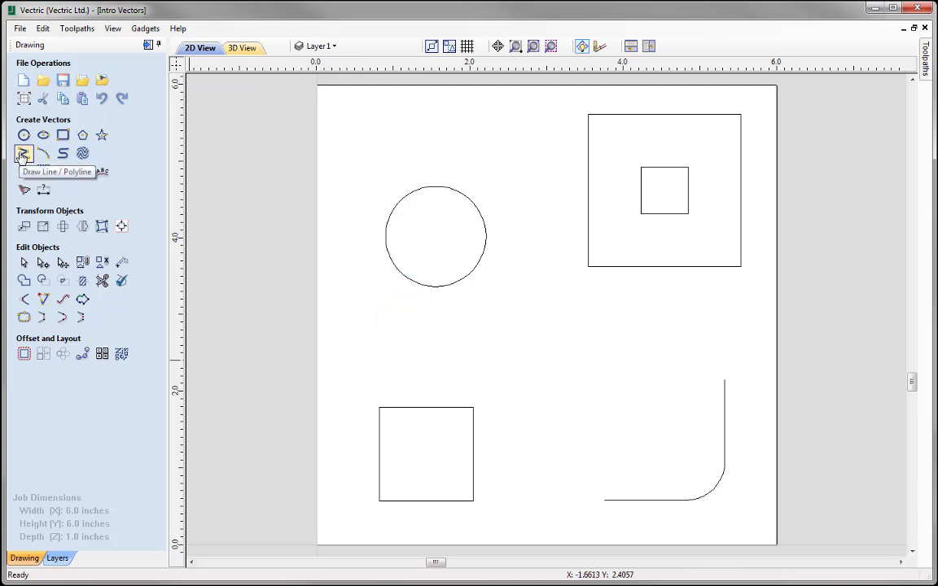
Step: Draw a 1.3003-inch vertical line between the midpoints of the nested squares' lower-left and upper-left corner pairs, and delete it
{"action": "left_click", "coordinate": [23, 155]}
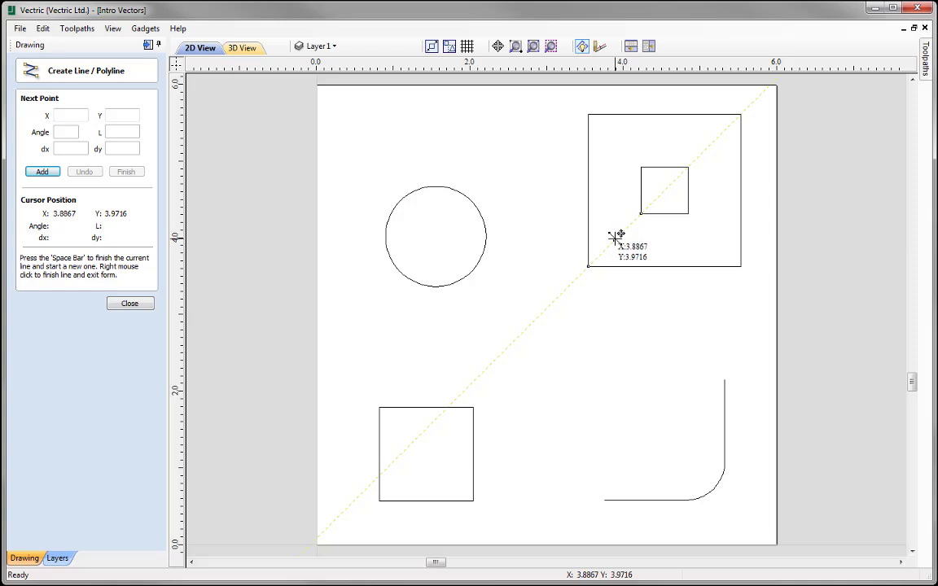
{"action": "left_click", "coordinate": [616, 237]}
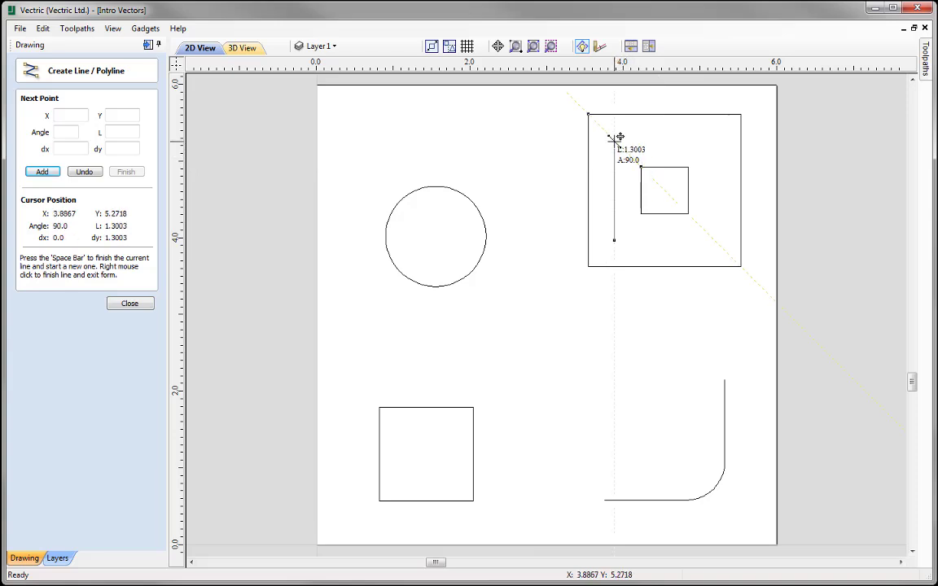
{"action": "left_click", "coordinate": [614, 141]}
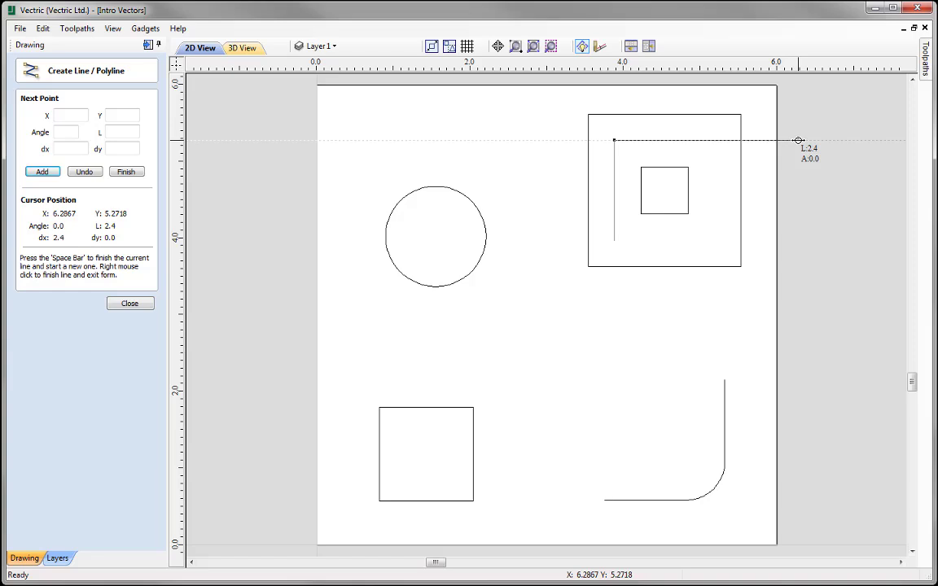
{"action": "right_click", "coordinate": [799, 140]}
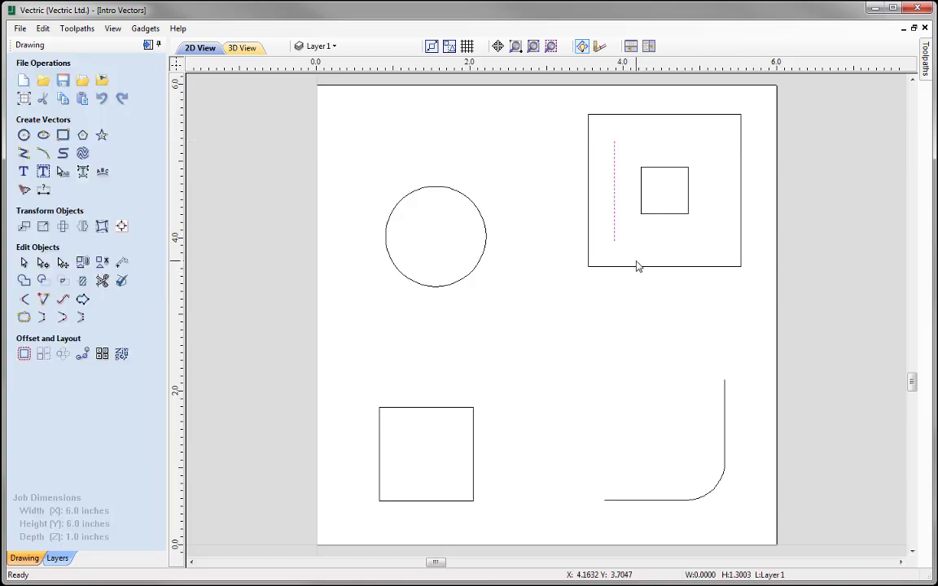
{"action": "key", "text": "Delete"}
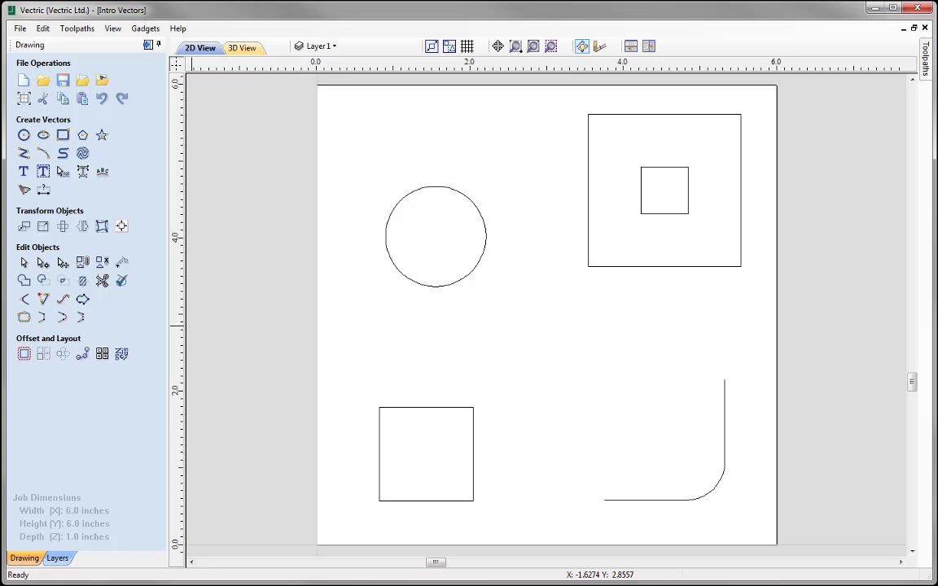
Step: Move the small inner square above and left of the circle, its top edge aligned with the large square's top, and deselect it
{"action": "left_click", "coordinate": [686, 175]}
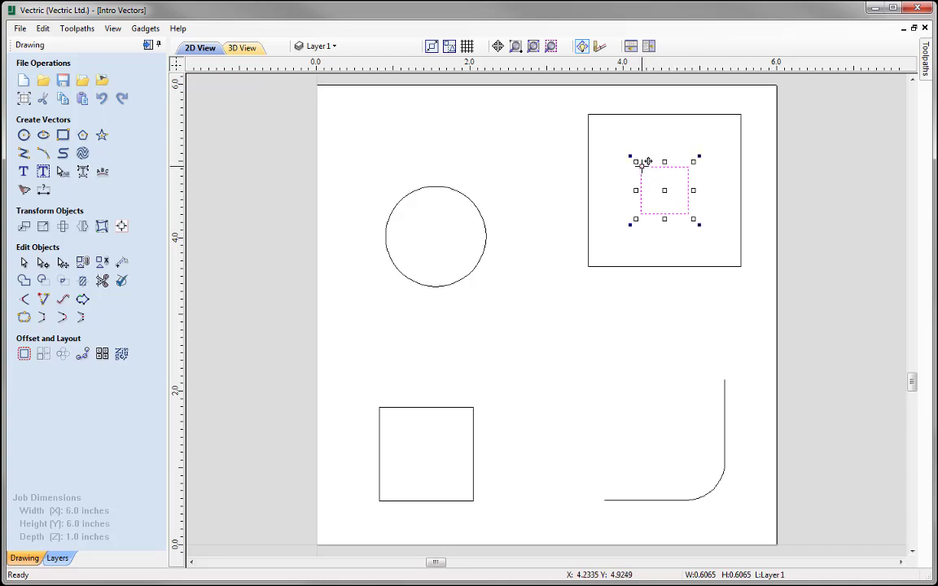
{"action": "left_click_drag", "start_coordinate": [643, 163], "coordinate": [351, 119]}
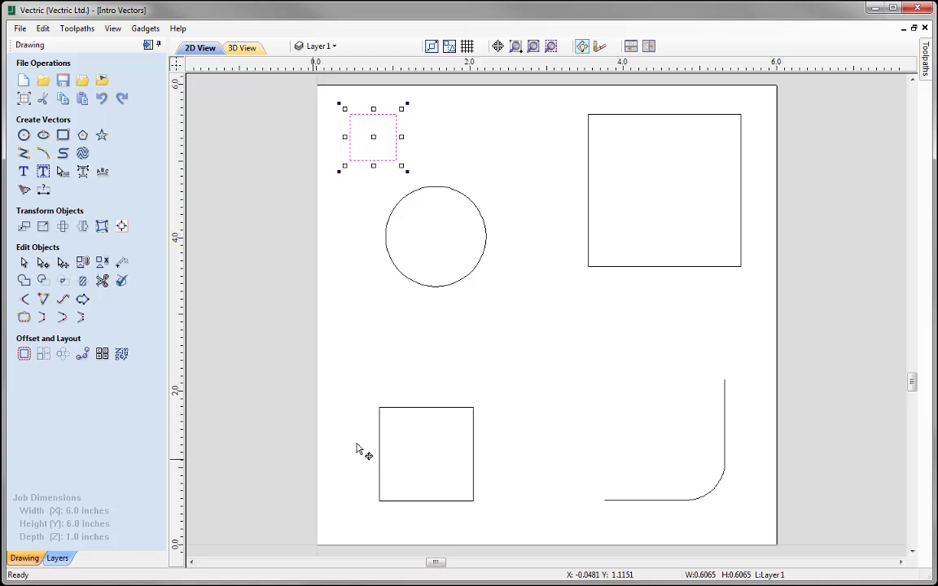
{"action": "left_click", "coordinate": [338, 337]}
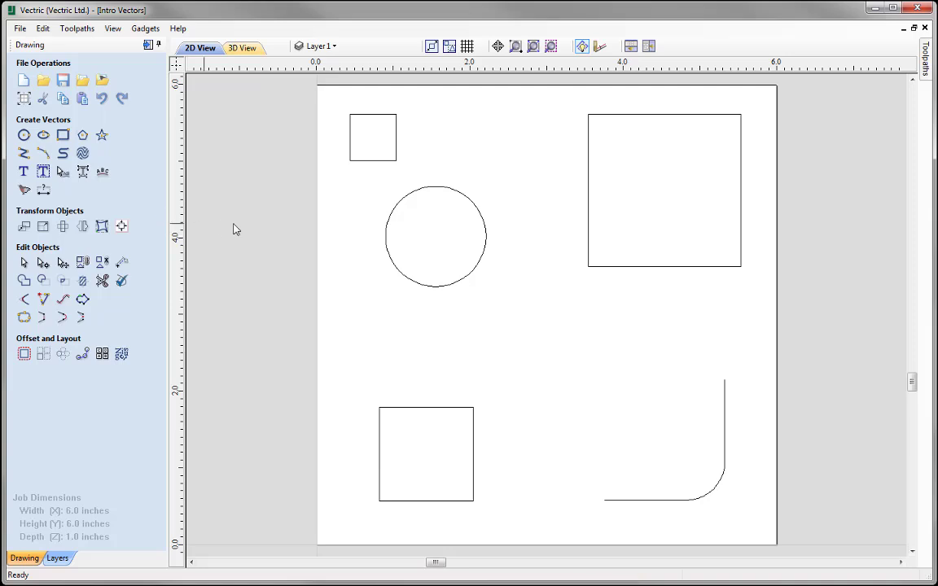
Step: Add a new layer named Layer 2 and hide Layer 1
{"action": "left_click", "coordinate": [330, 47]}
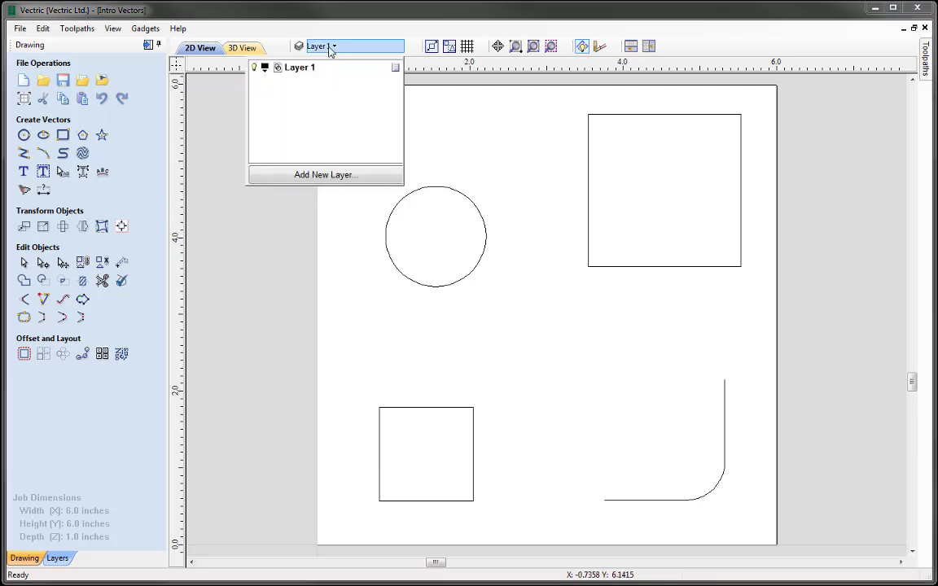
{"action": "left_click", "coordinate": [330, 175]}
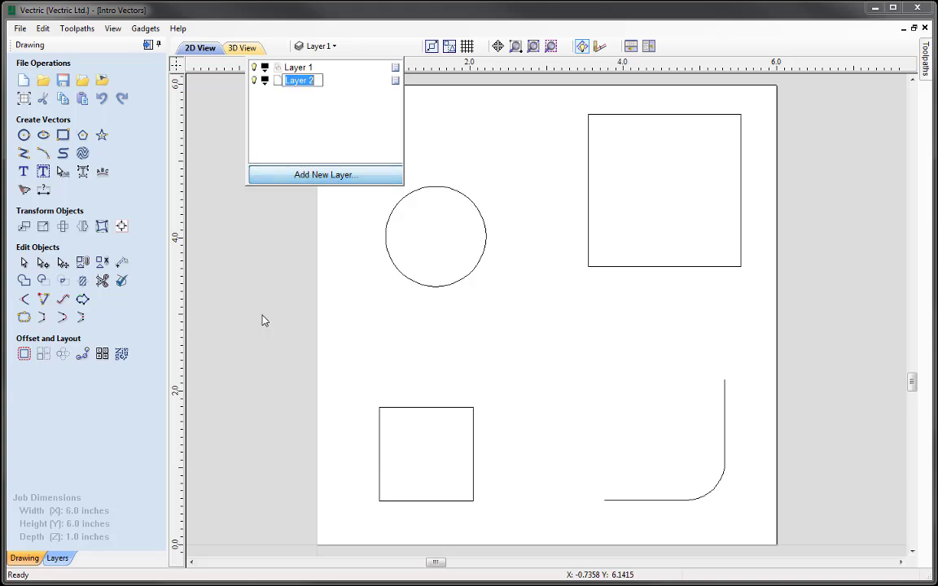
{"action": "left_click", "coordinate": [254, 69]}
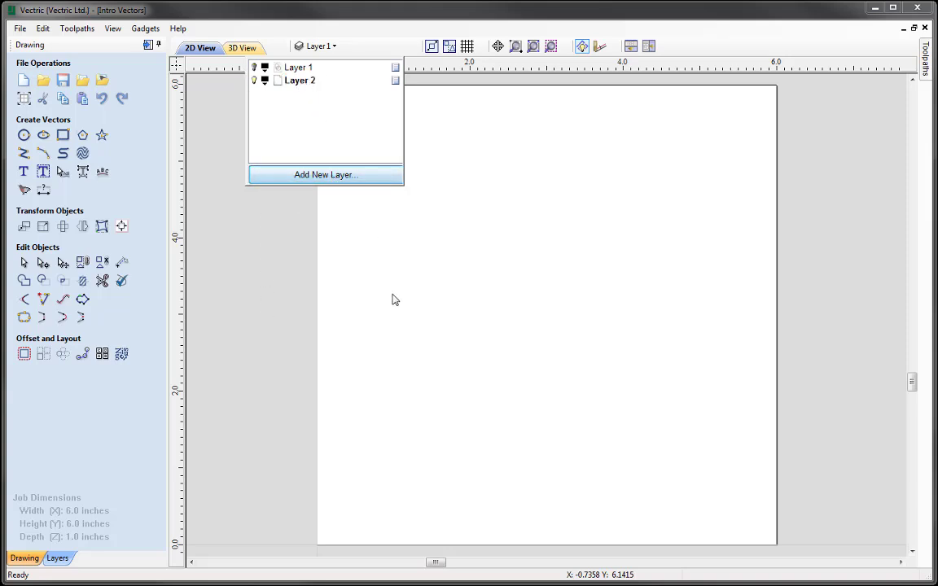
{"action": "left_click", "coordinate": [335, 352]}
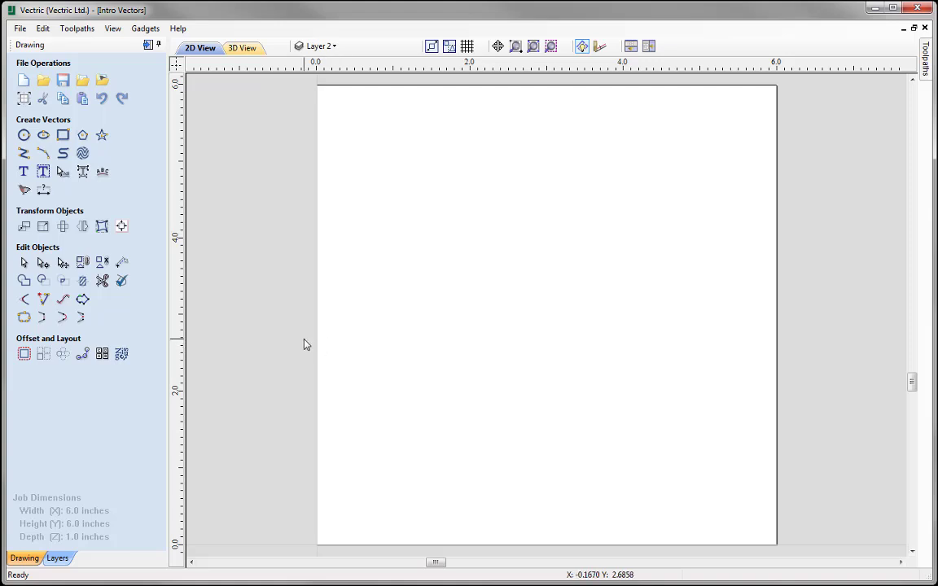
Step: Create a circle centered at X 1.5, Y 4 with a diameter of 2 inches
{"action": "left_click", "coordinate": [24, 136]}
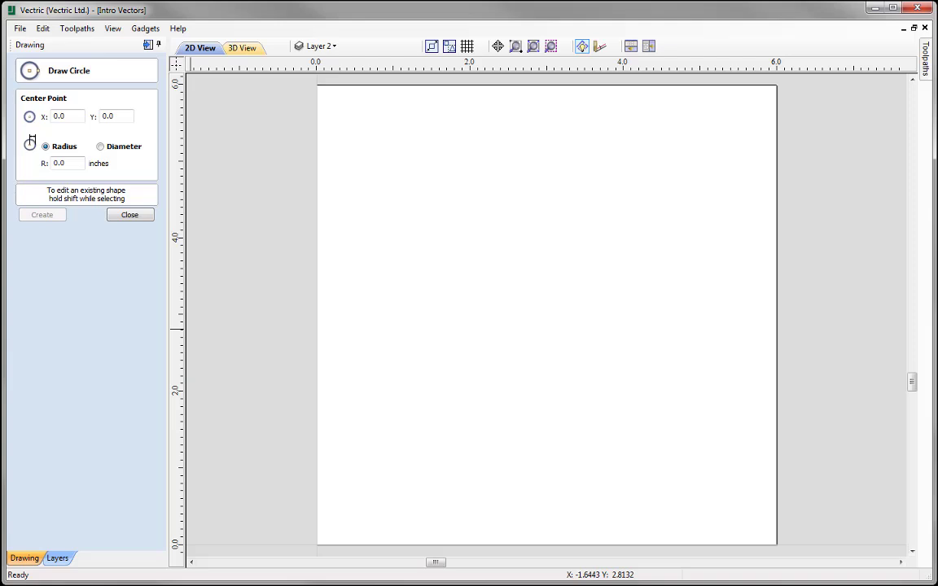
{"action": "double_click", "coordinate": [64, 115]}
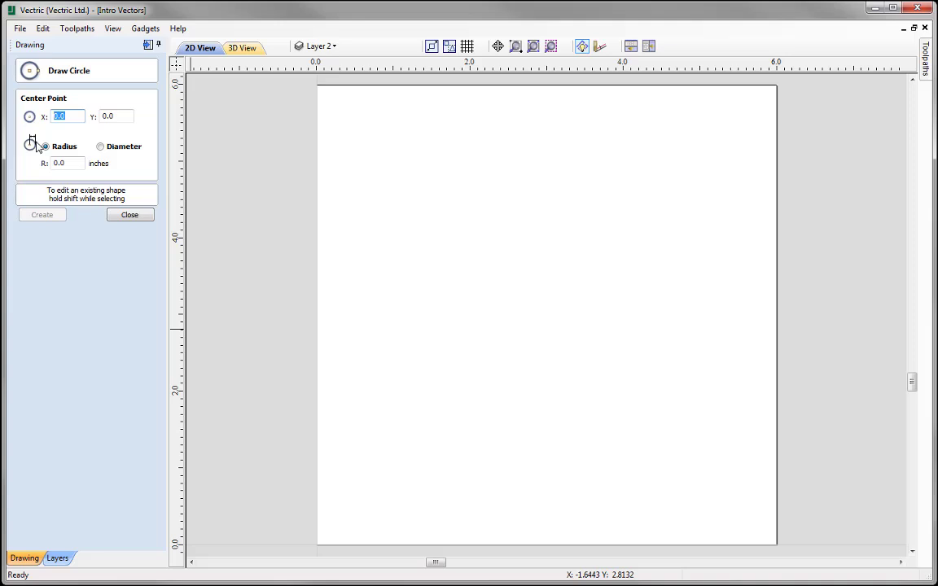
{"action": "type", "text": "1.5"}
{"action": "key", "text": "Tab"}
{"action": "type", "text": "4"}
{"action": "left_click", "coordinate": [99, 146]}
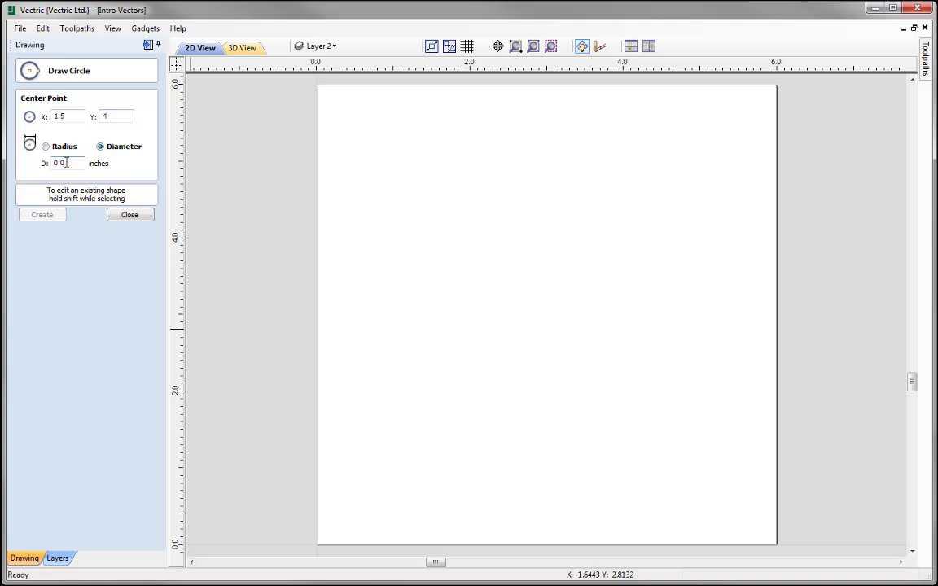
{"action": "type", "text": "2"}
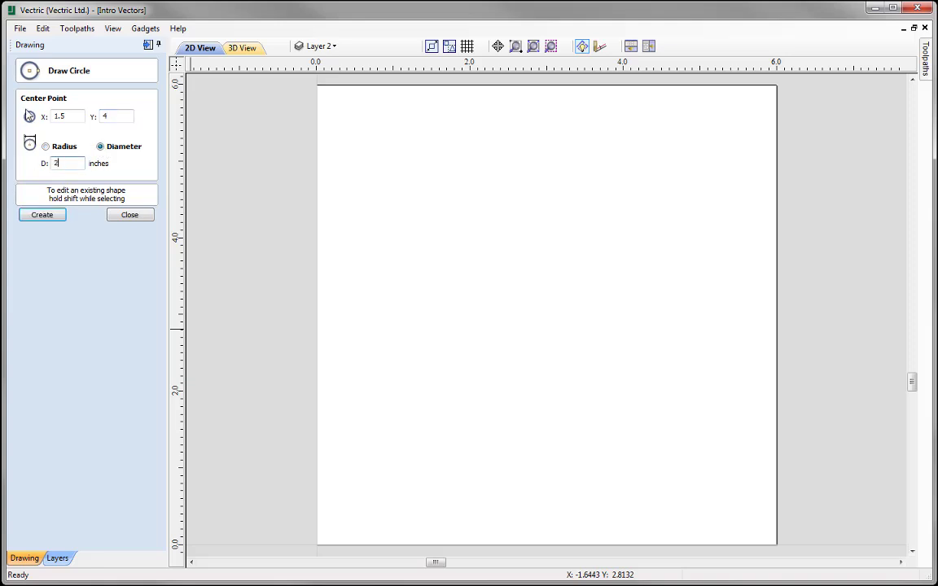
{"action": "left_click", "coordinate": [54, 215]}
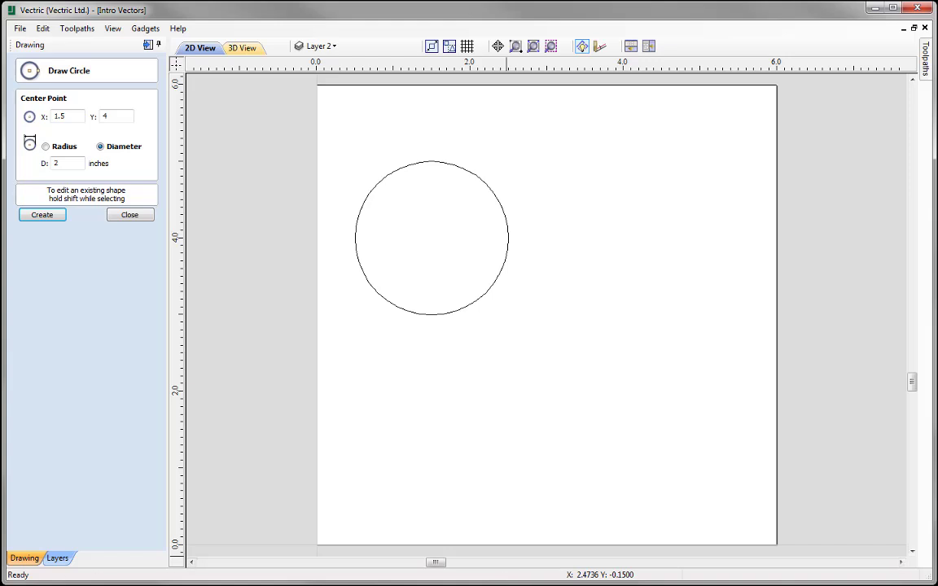
Step: Place a circle with a 0.5-inch radius centered at about X 4.43, Y 4.32
{"action": "double_click", "coordinate": [58, 163]}
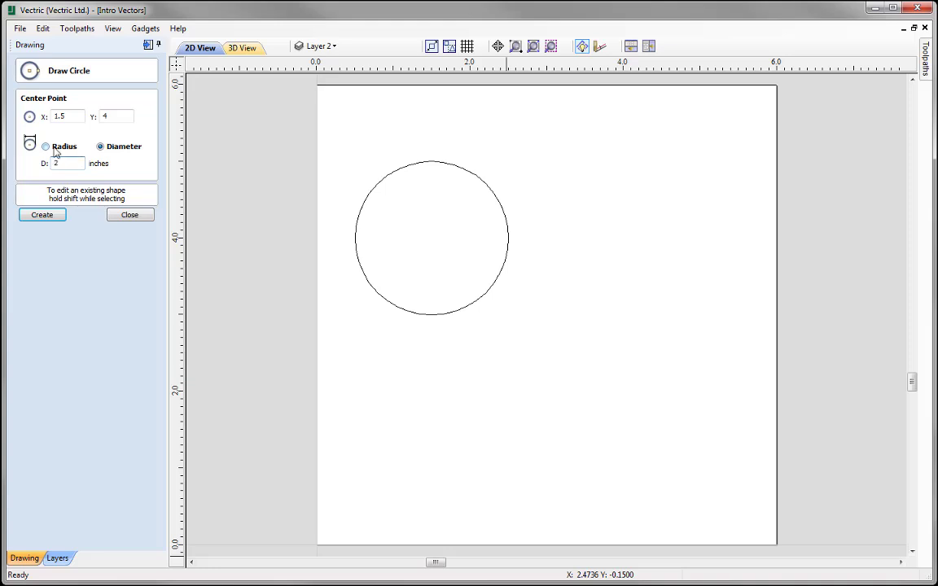
{"action": "left_click", "coordinate": [47, 147]}
{"action": "type", "text": "0.5"}
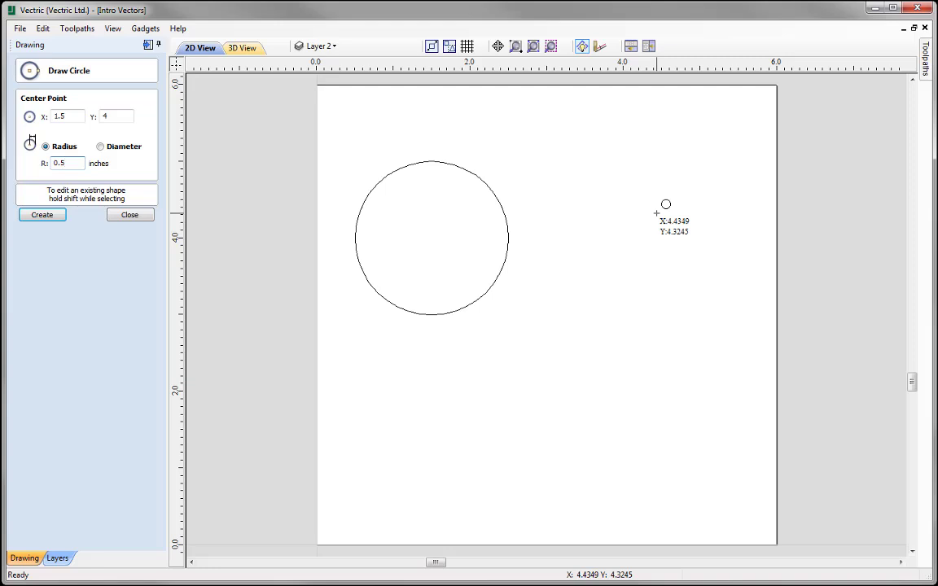
{"action": "left_click", "coordinate": [656, 213]}
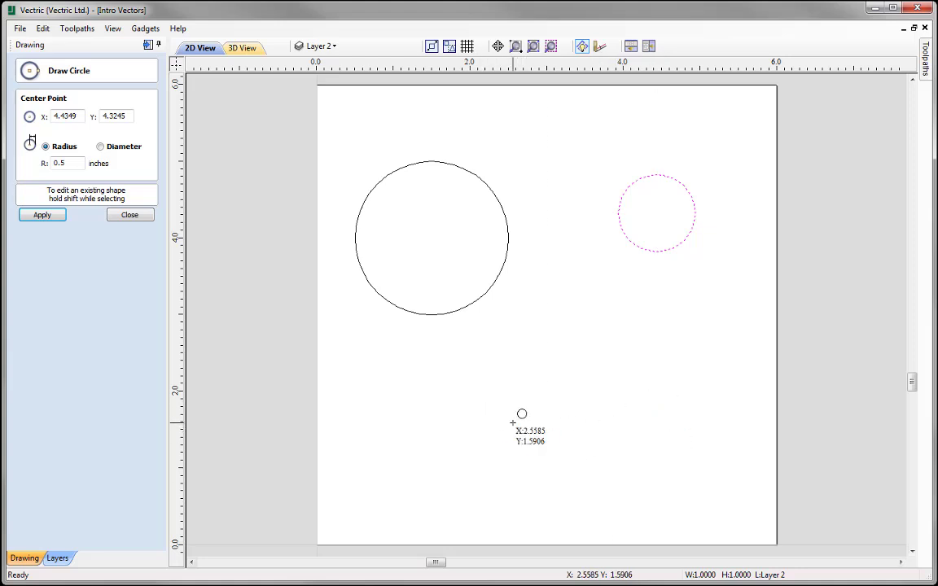
Step: Draw a circle of 1.2-inch radius centered at about X 2.56, Y 1.67, and one of exactly 1-inch radius at about X 4.46, Y 2.71
{"action": "left_click_drag", "start_coordinate": [513, 417], "coordinate": [581, 467]}
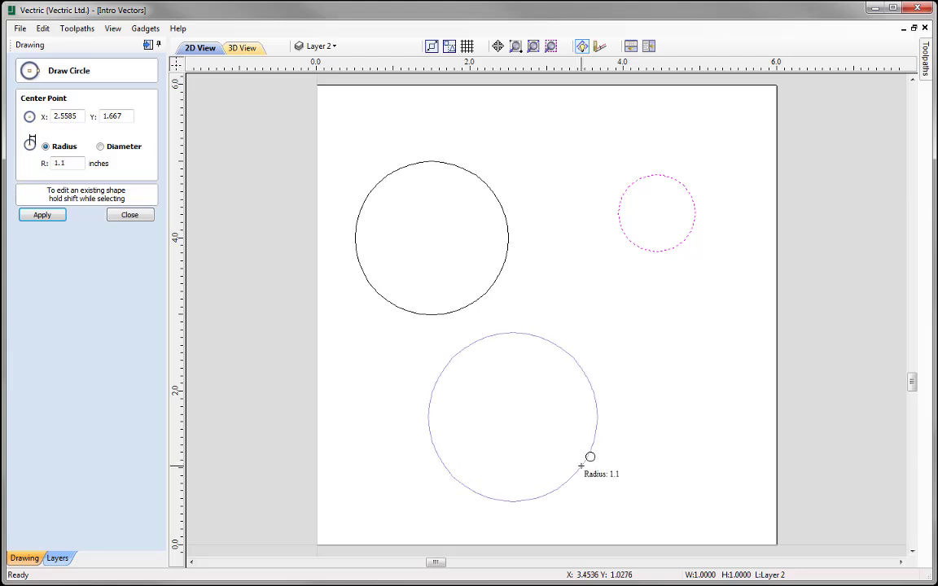
{"action": "left_click_drag", "start_coordinate": [580, 467], "coordinate": [595, 451]}
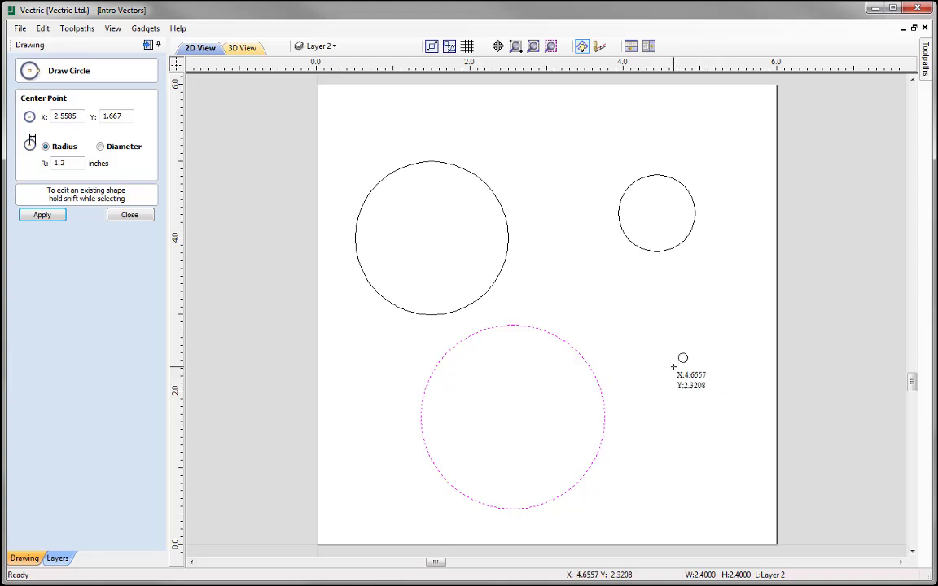
{"action": "left_click", "coordinate": [658, 335]}
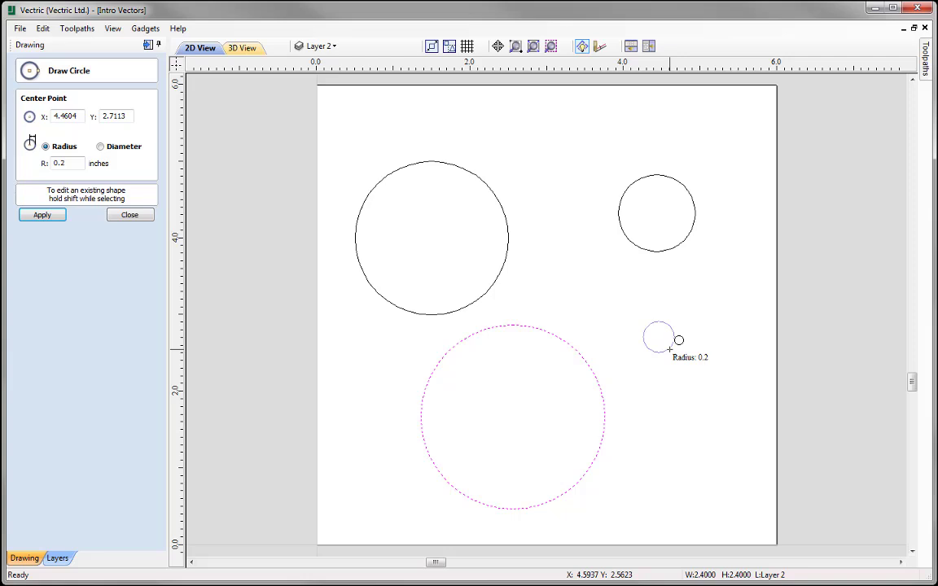
{"action": "type", "text": "1"}
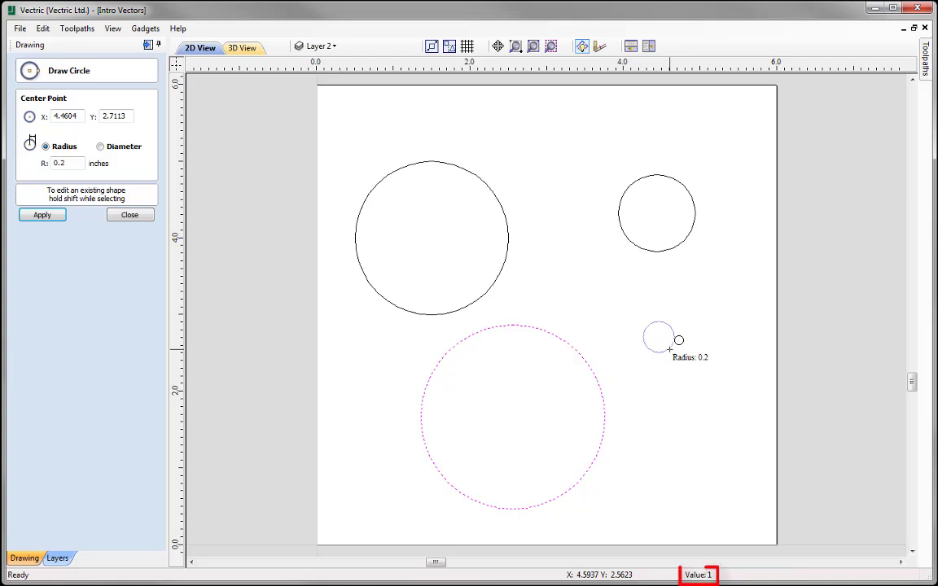
{"action": "key", "text": "Return"}
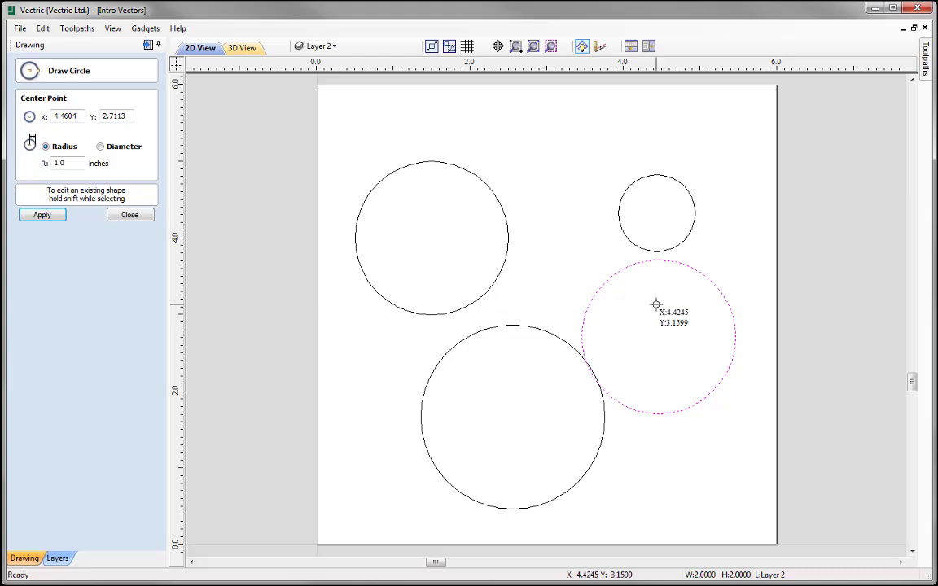
Step: Draw a circle centered at about X 3.13, Y 5.00 with an exact diameter of 2 inches
{"action": "left_click", "coordinate": [558, 162]}
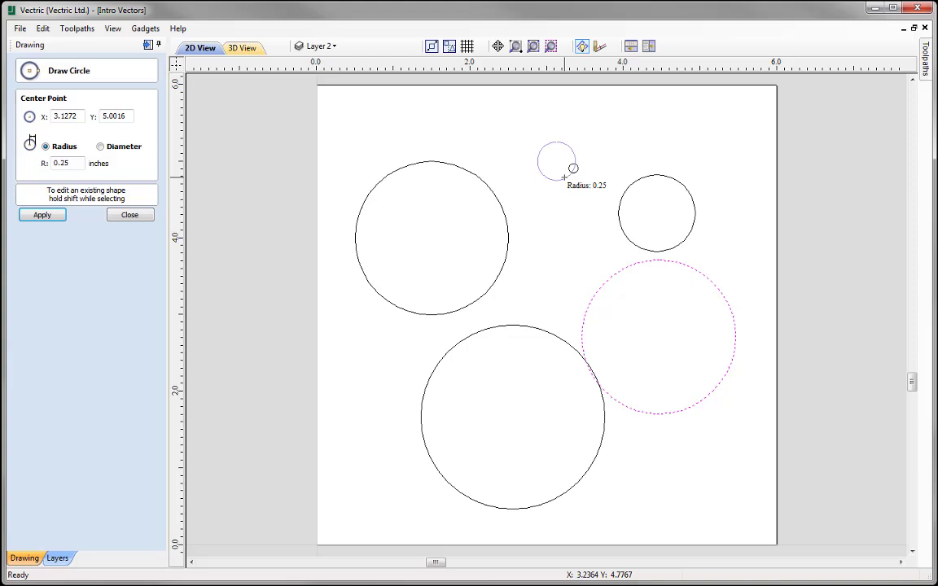
{"action": "type", "text": "2"}
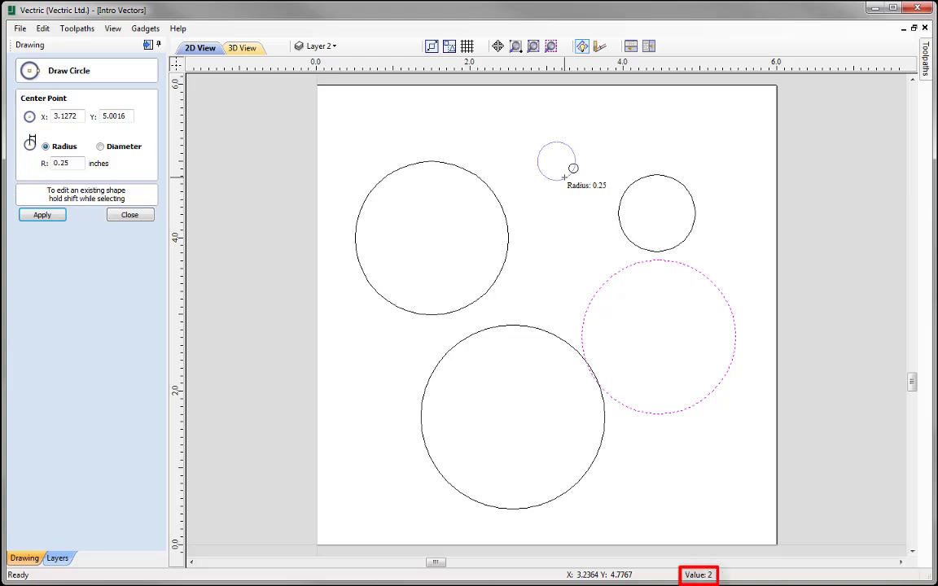
{"action": "key", "text": "Return"}
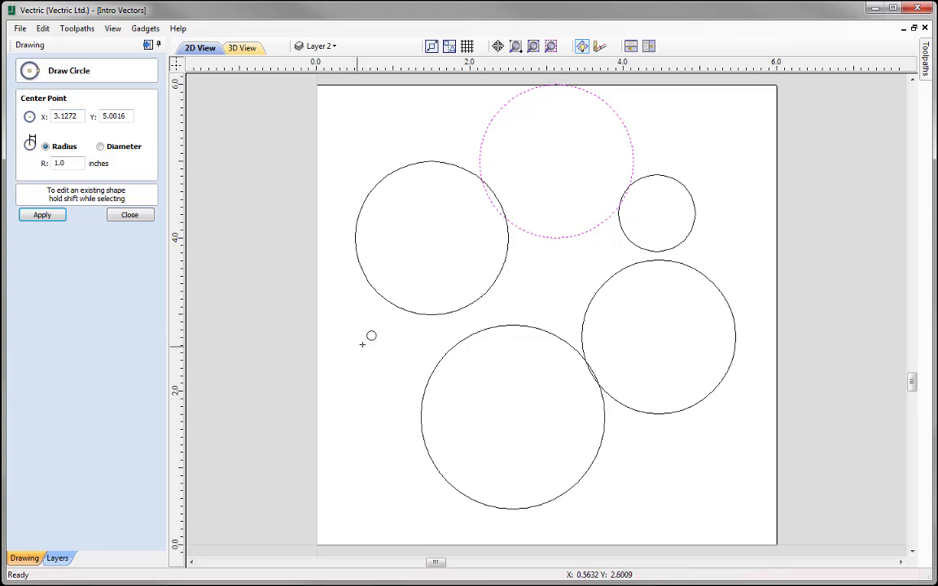
Step: Edit the existing circle centered at X 1.5, Y 4, setting its radius to 0.5 inches
{"action": "left_click", "coordinate": [405, 310], "text": "shift"}
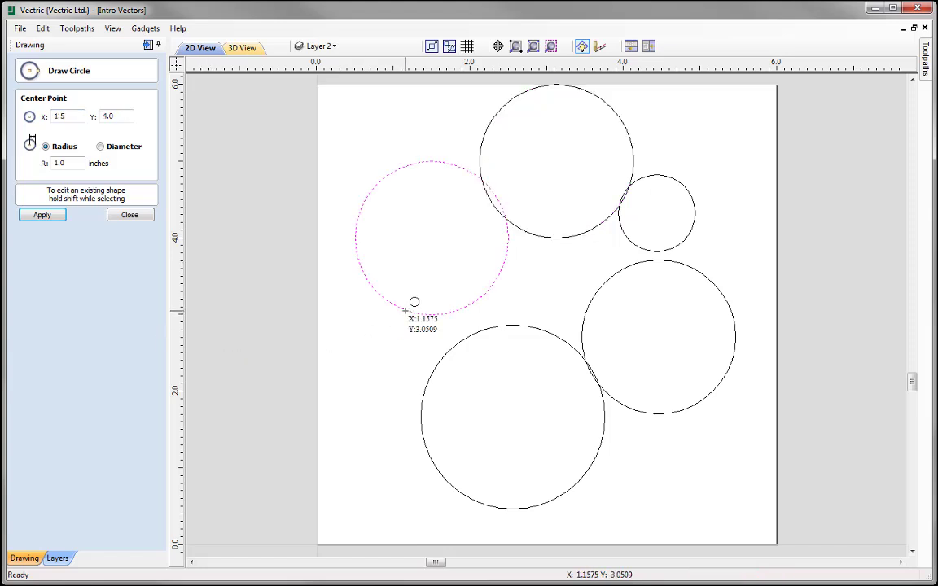
{"action": "key", "text": "Tab"}
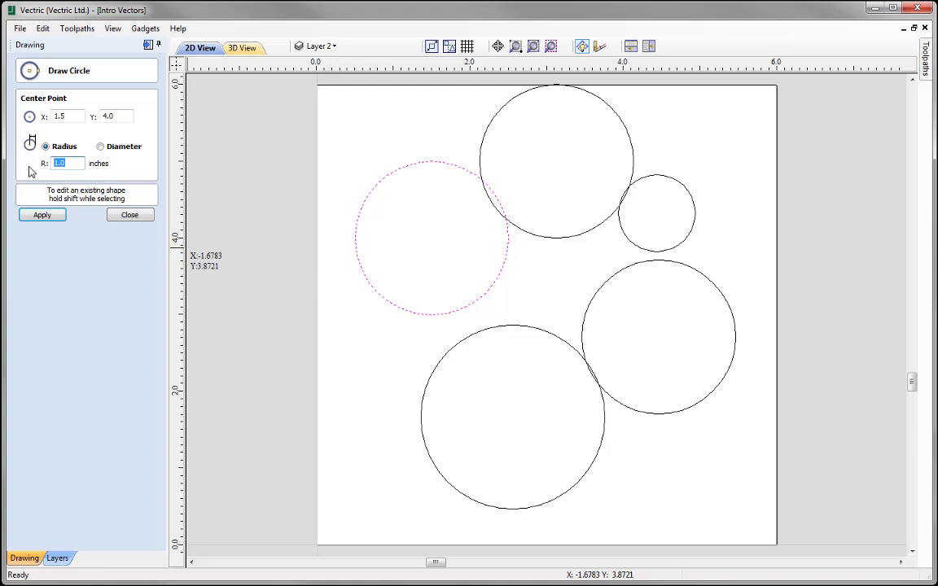
{"action": "type", "text": "0.5"}
{"action": "left_click", "coordinate": [53, 216]}
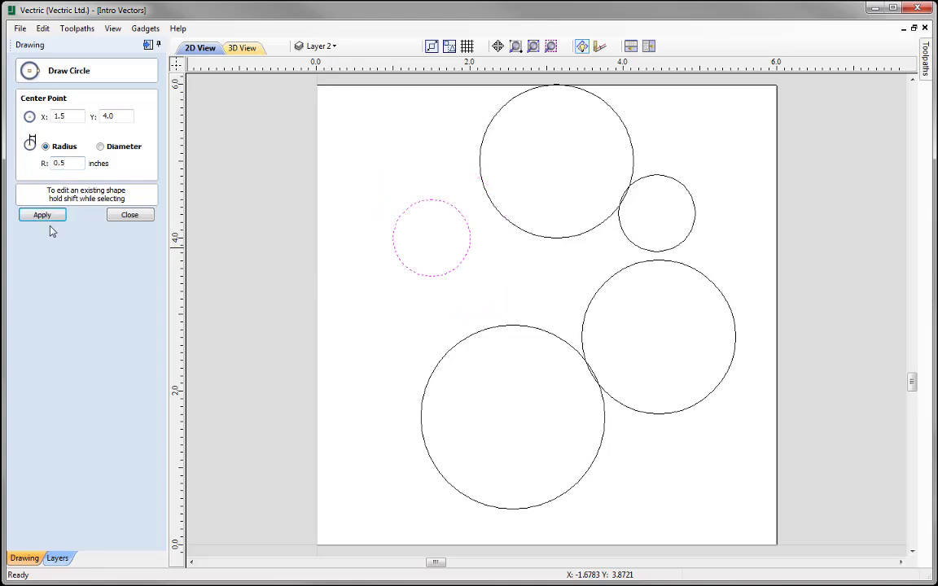